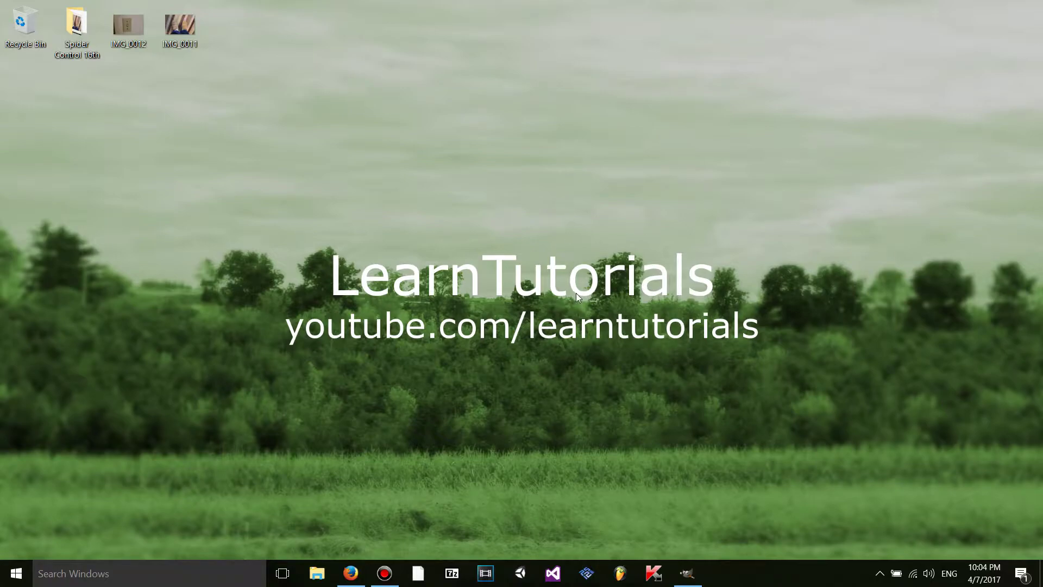
Step: Restore Firefox on DeviantArt's 'Gimp Brushes by Viraqupis' page from the taskbar
click(350, 573)
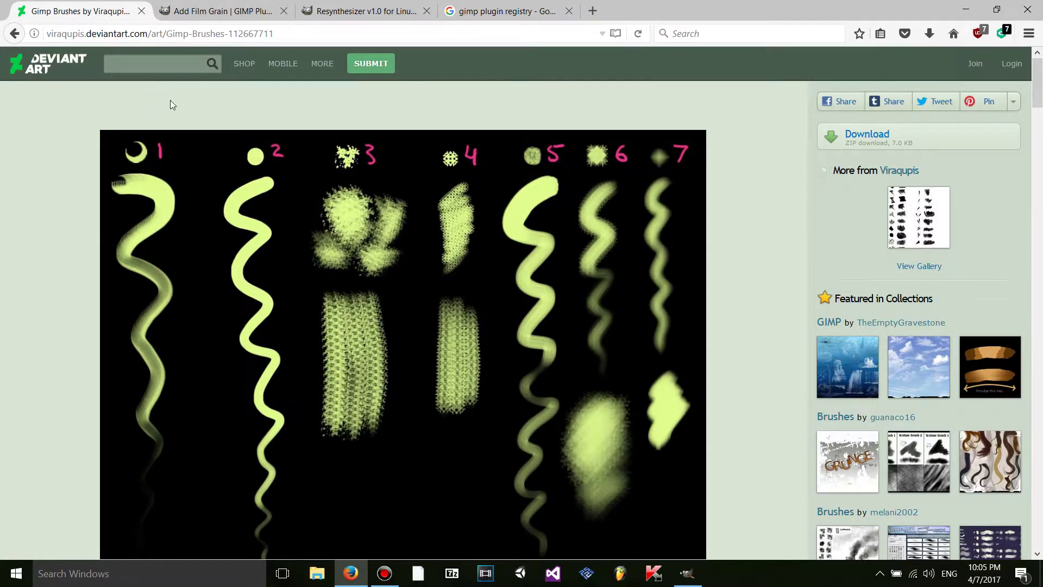
Step: Download and save gimp_brushes_by_skunkworker-d1v2uyn.zip from the DeviantArt page
scroll(169, 119, down, 10)
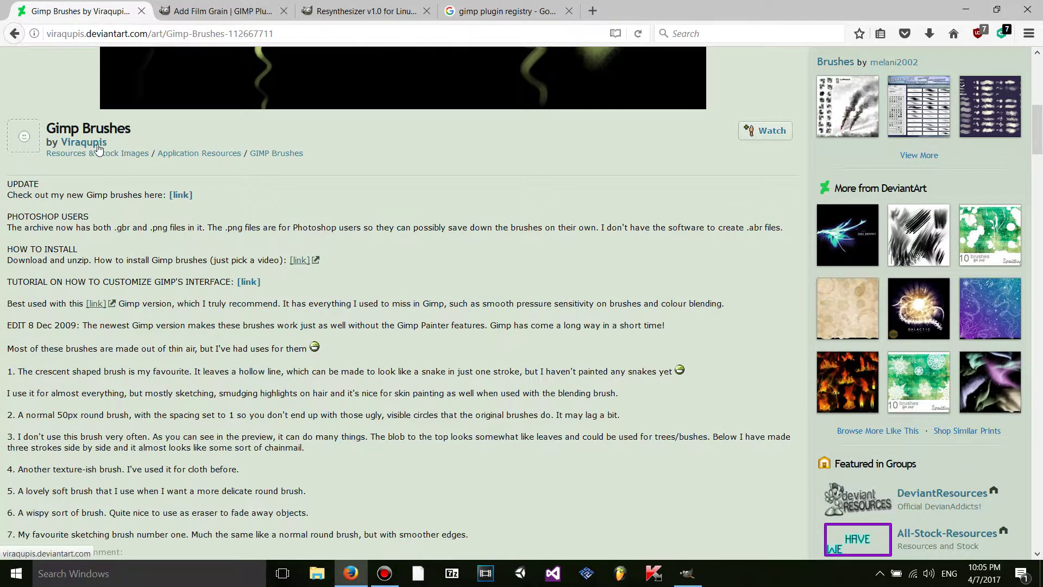
scroll(419, 245, up, 10)
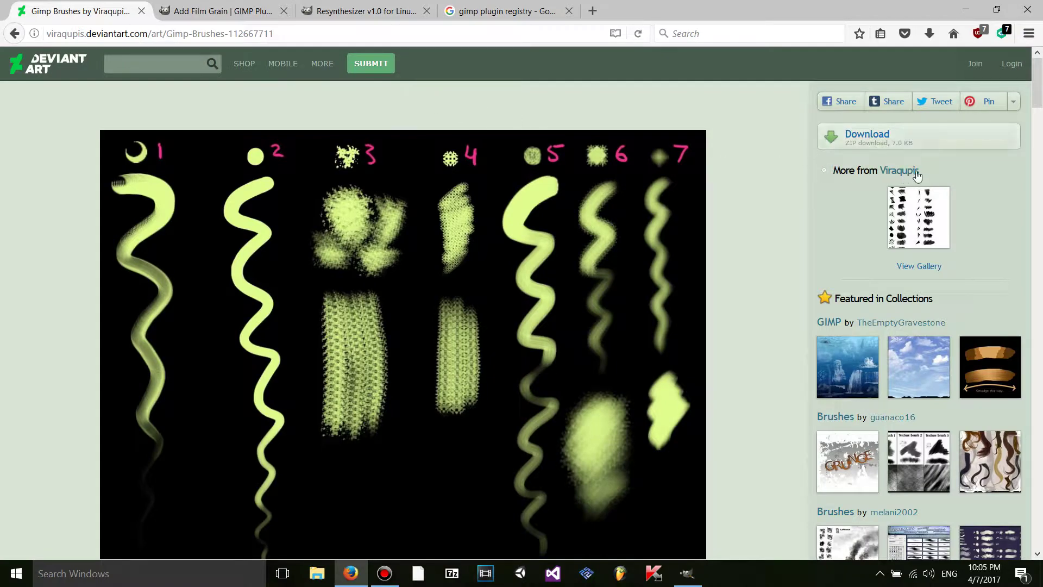
click(883, 144)
click(886, 134)
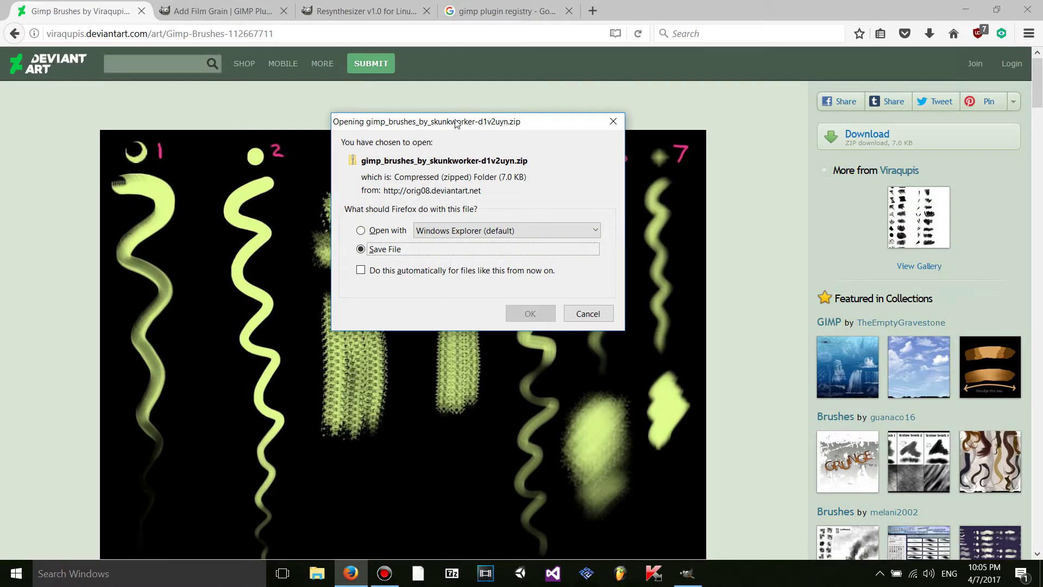
drag(457, 123, 467, 133)
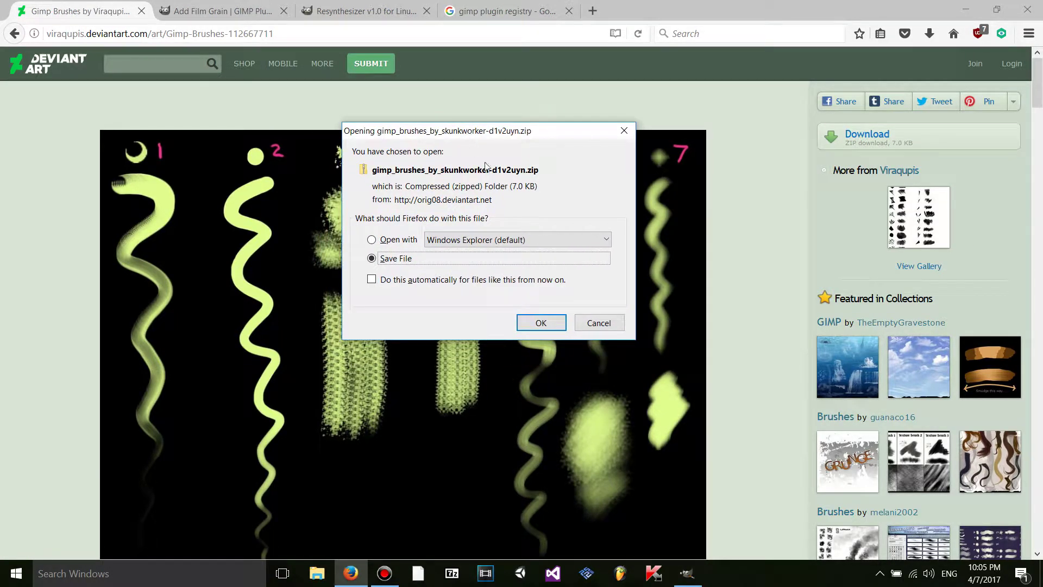
click(536, 323)
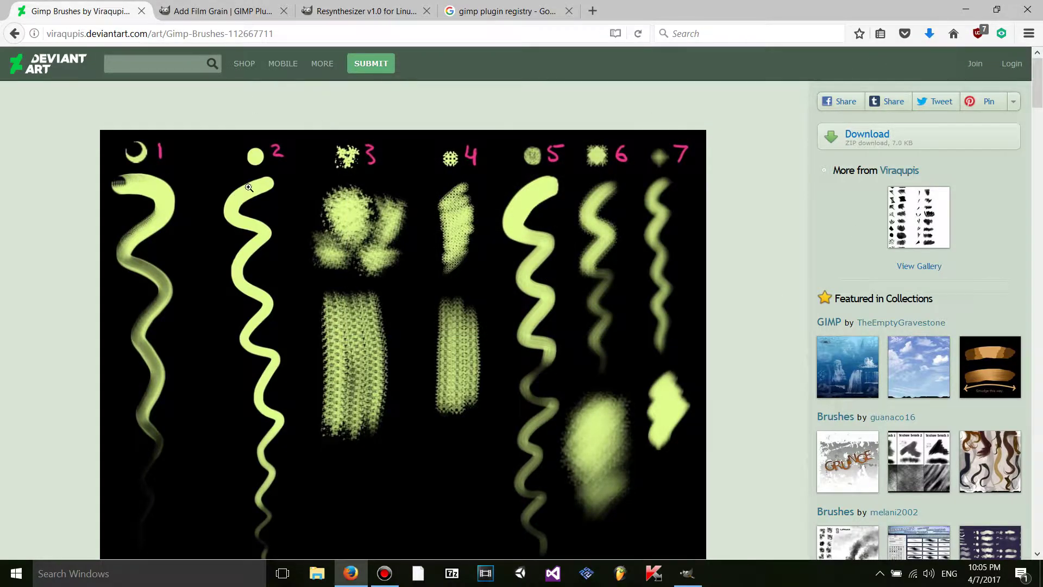
Step: Close the DeviantArt tab, leaving the registry's Add Film Grain page
scroll(139, 89, down, 8)
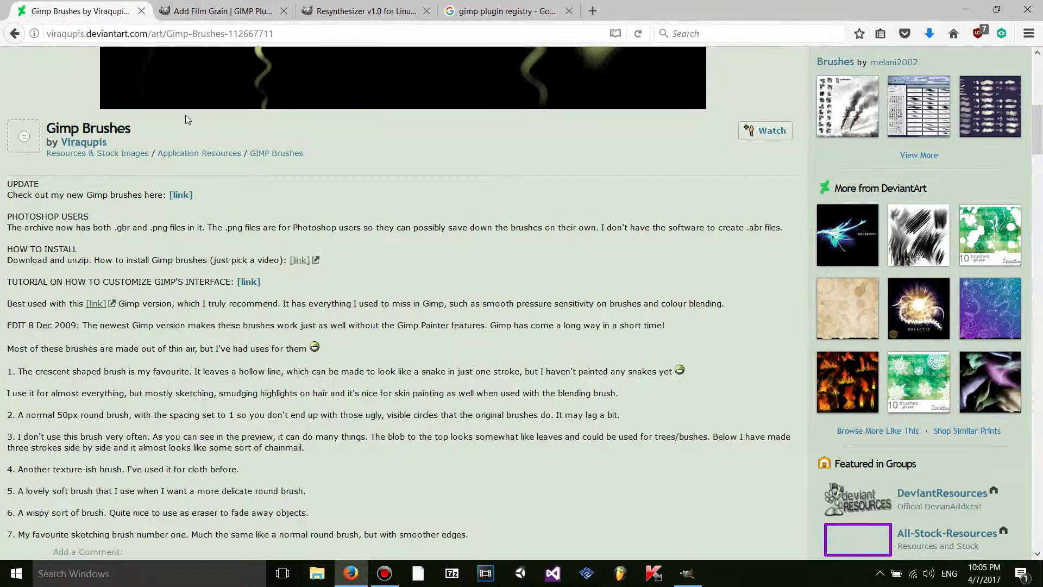
scroll(161, 71, up, 8)
scroll(161, 71, up, 1)
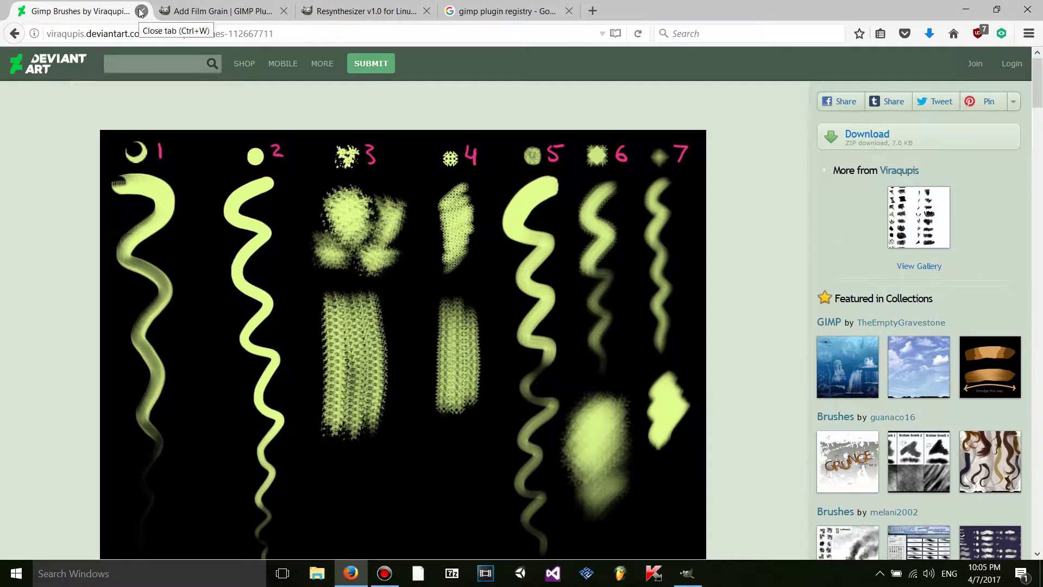
click(141, 12)
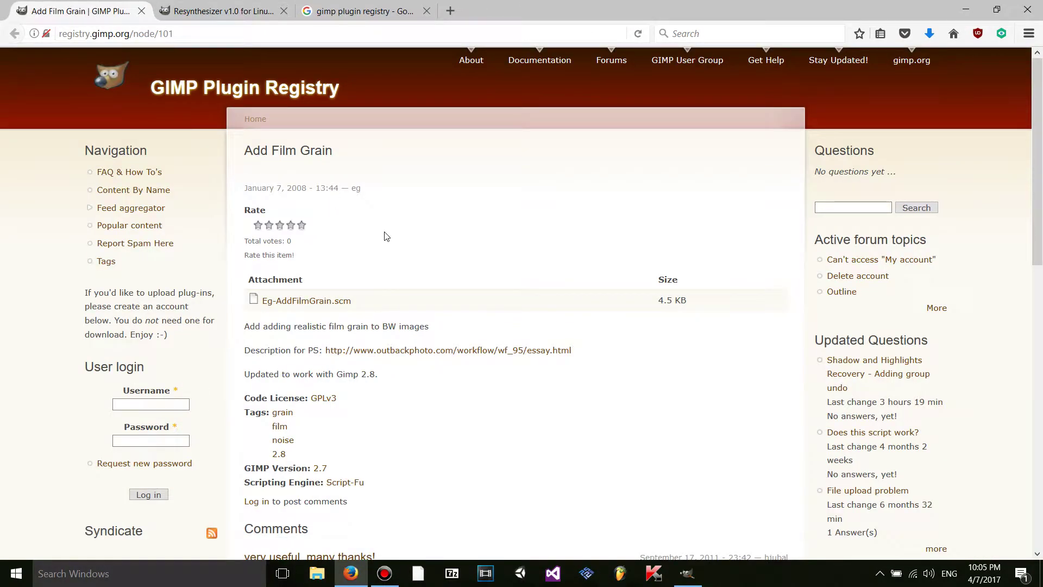
Step: From the 'gimp plugin registry' Google results, open the GIMP Plugin Registry and follow its glossary link
click(406, 8)
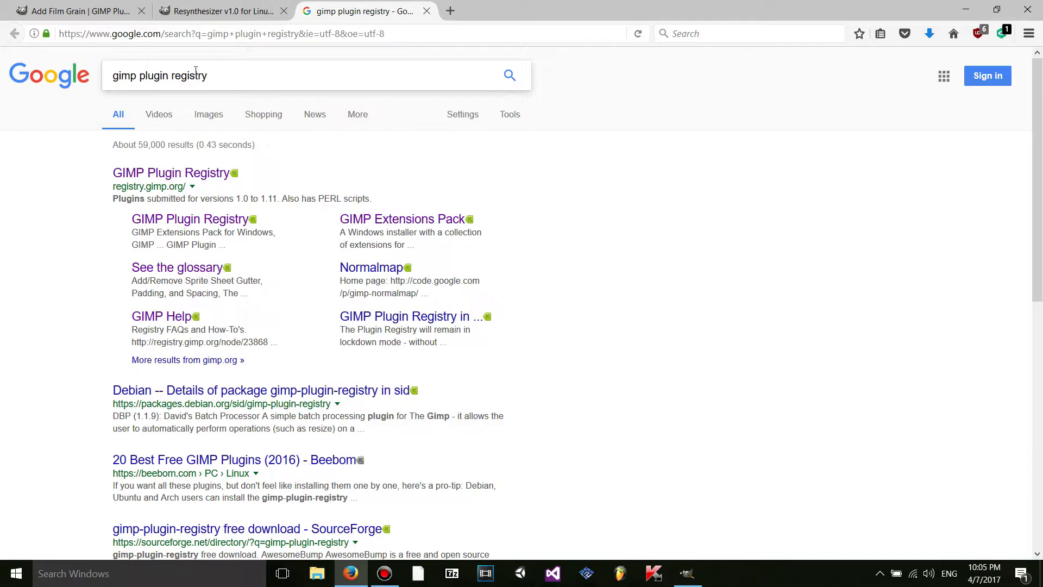
drag(231, 71, 89, 73)
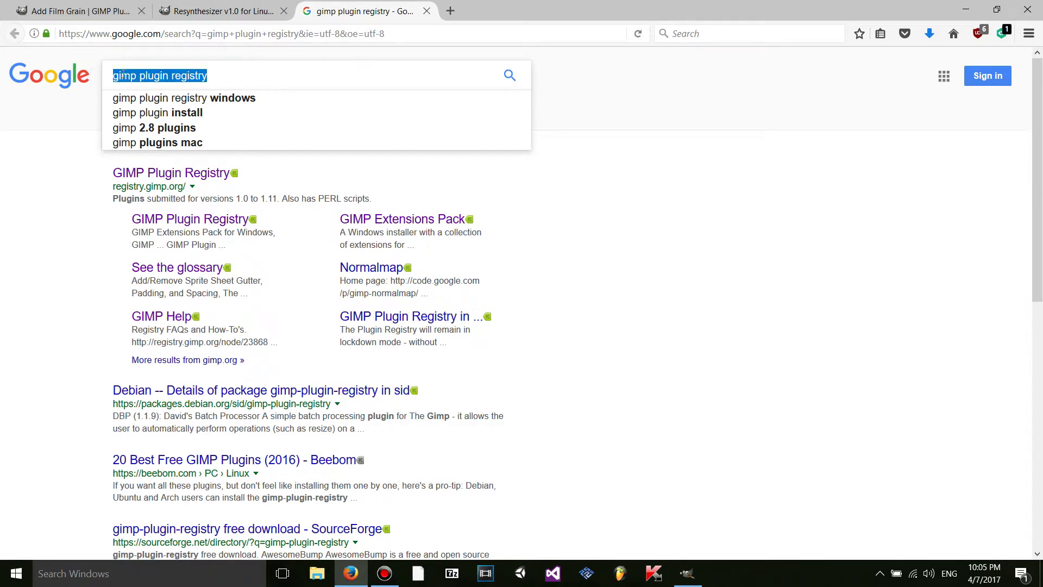
click(195, 153)
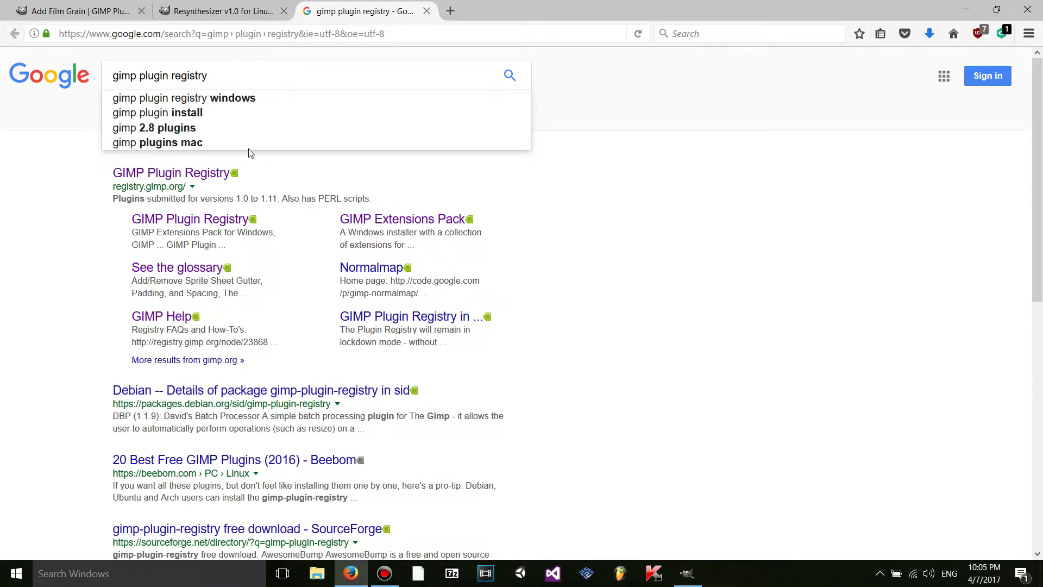
click(172, 174)
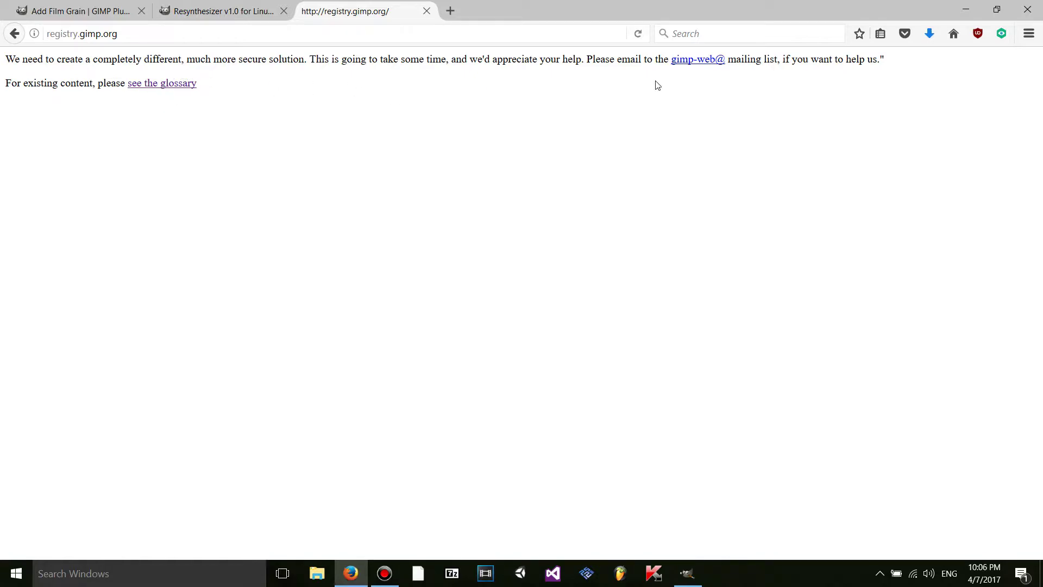
click(162, 85)
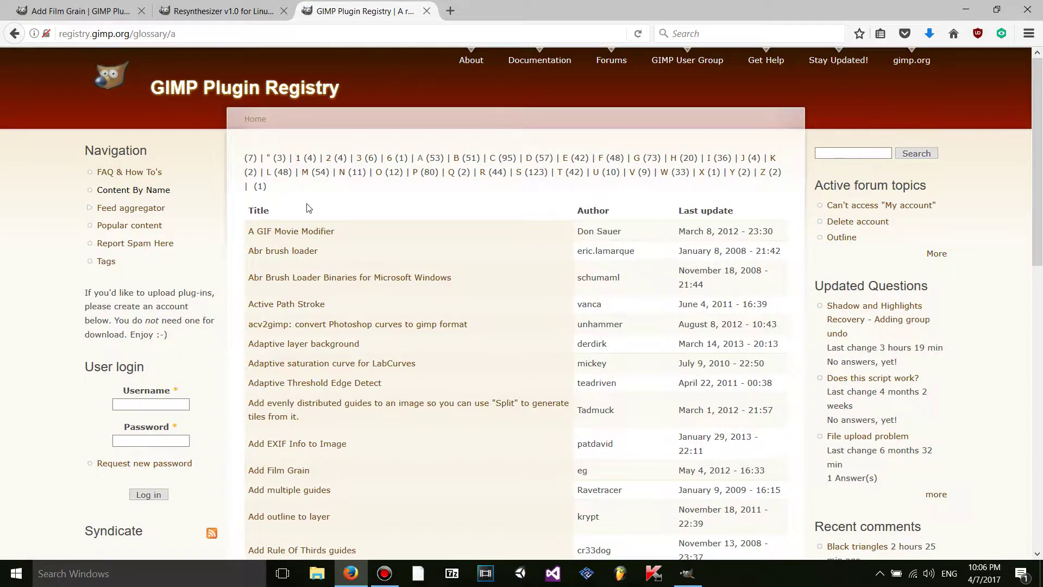
Step: Browse the glossary's D and A plugin listings to locate Add Film Grain
scroll(407, 220, down, 9)
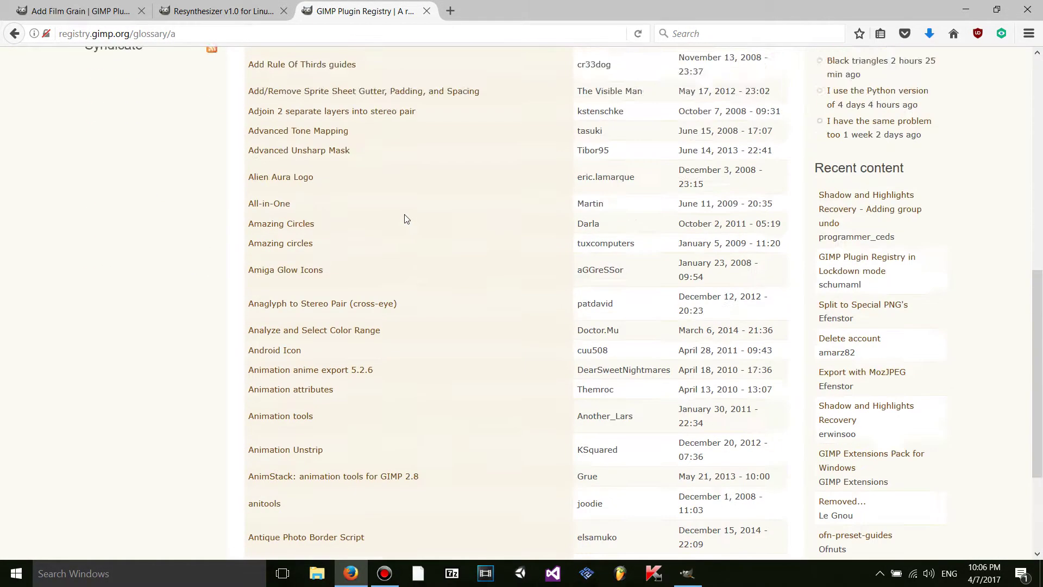
scroll(407, 219, up, 9)
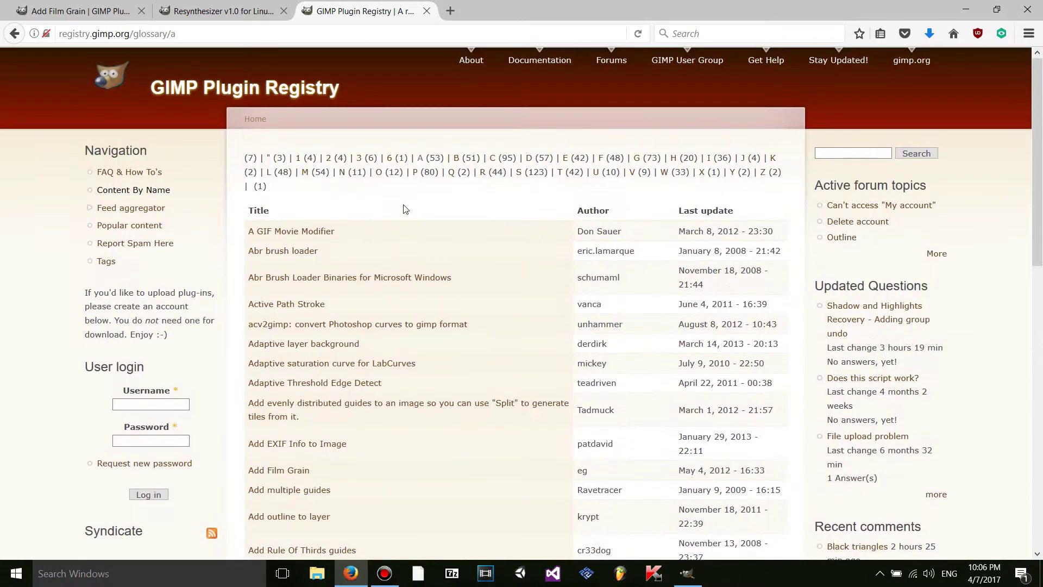
click(536, 158)
scroll(360, 210, down, 10)
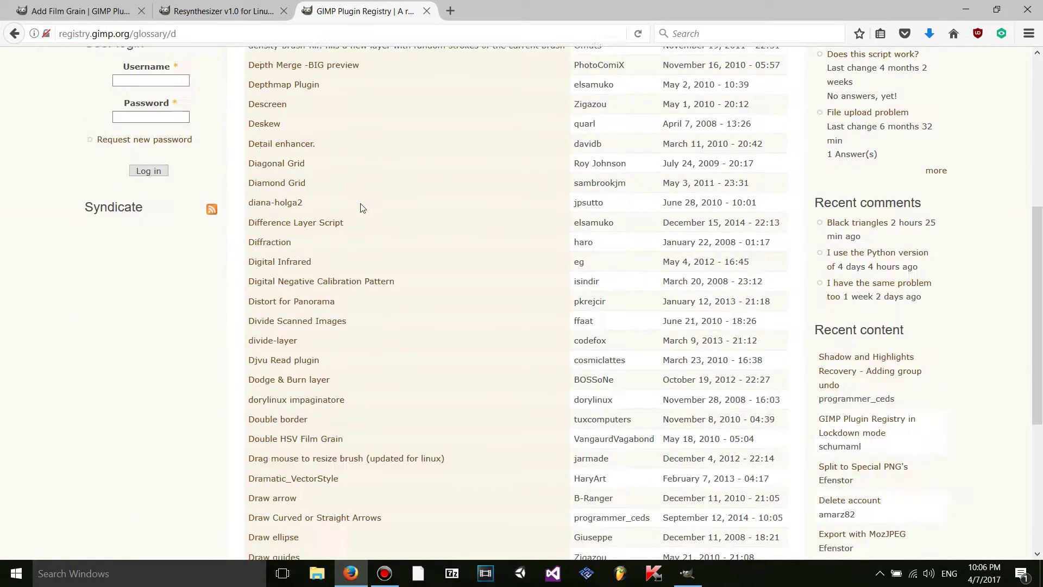
scroll(470, 205, up, 10)
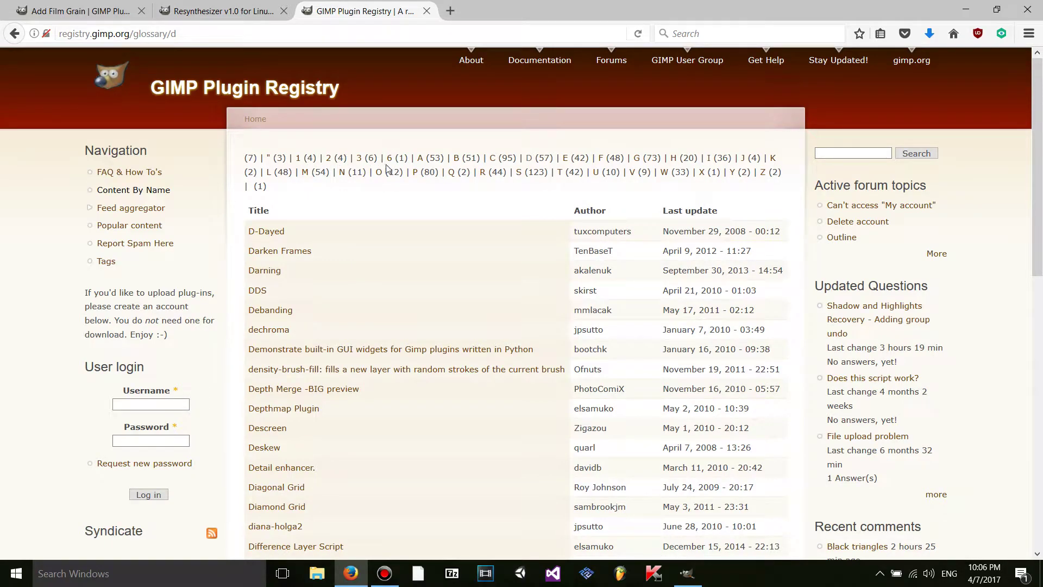
click(421, 160)
scroll(369, 181, down, 2)
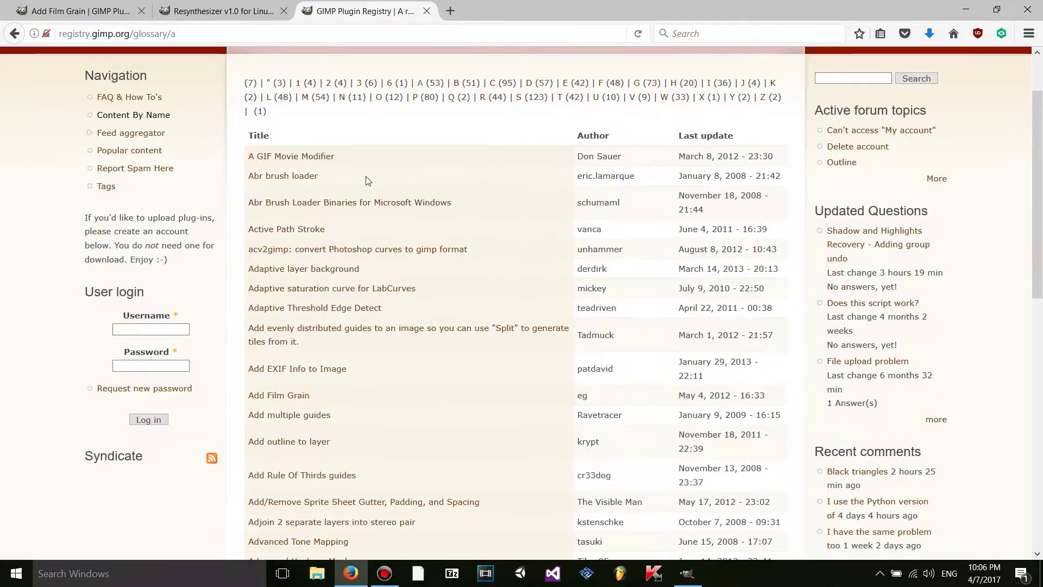
scroll(368, 181, down, 4)
Step: Open the Add Film Grain page and save its Eg-AddFilmGrain.scm attachment
click(299, 171)
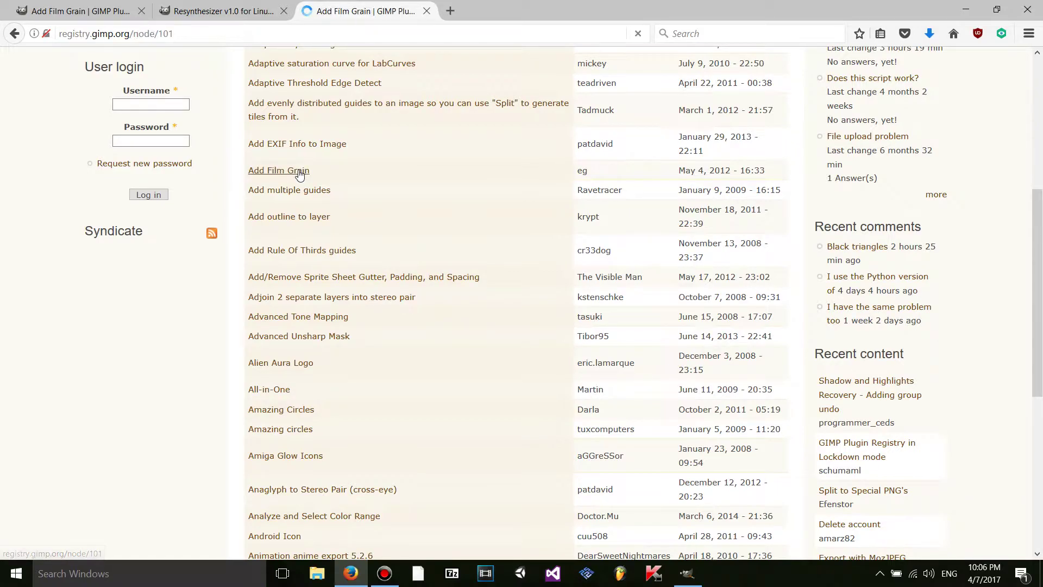
double_click(356, 188)
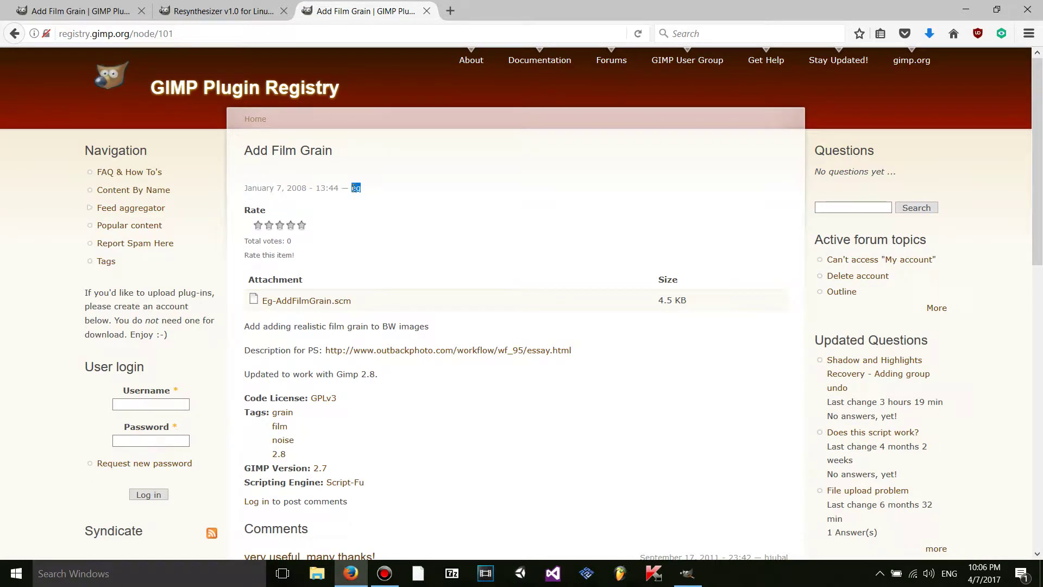
click(421, 198)
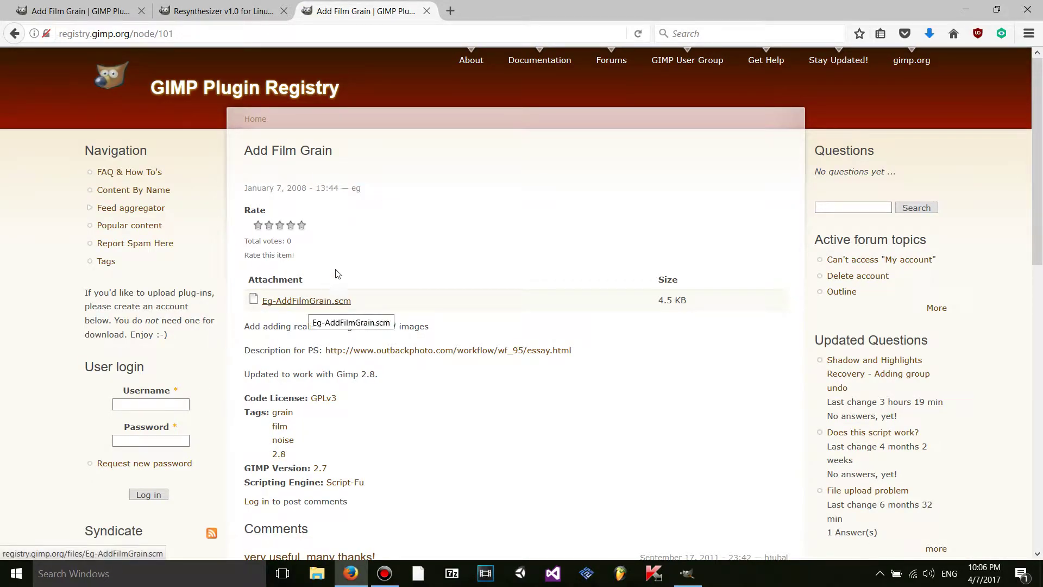
click(327, 301)
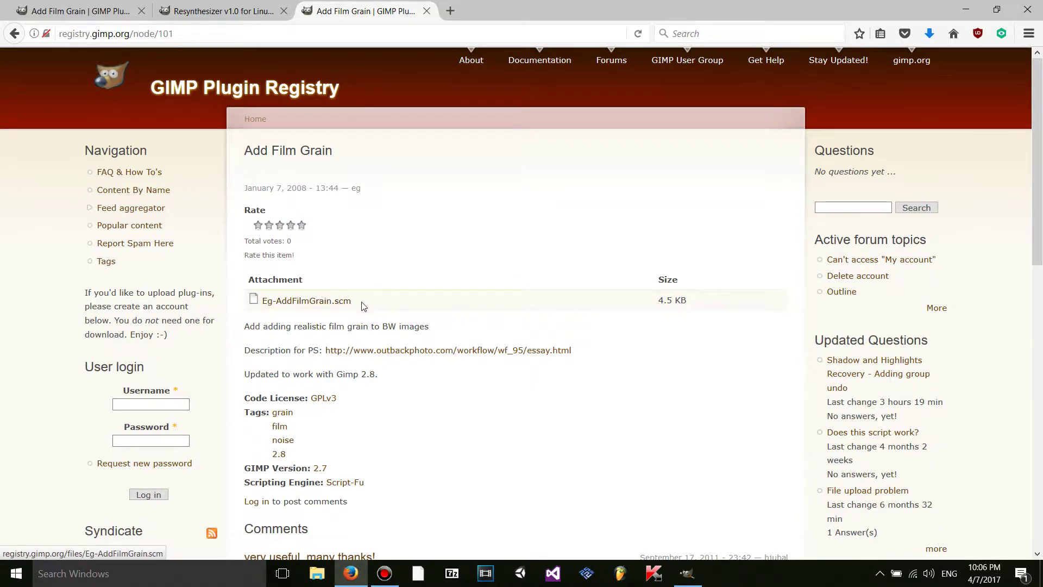
click(307, 302)
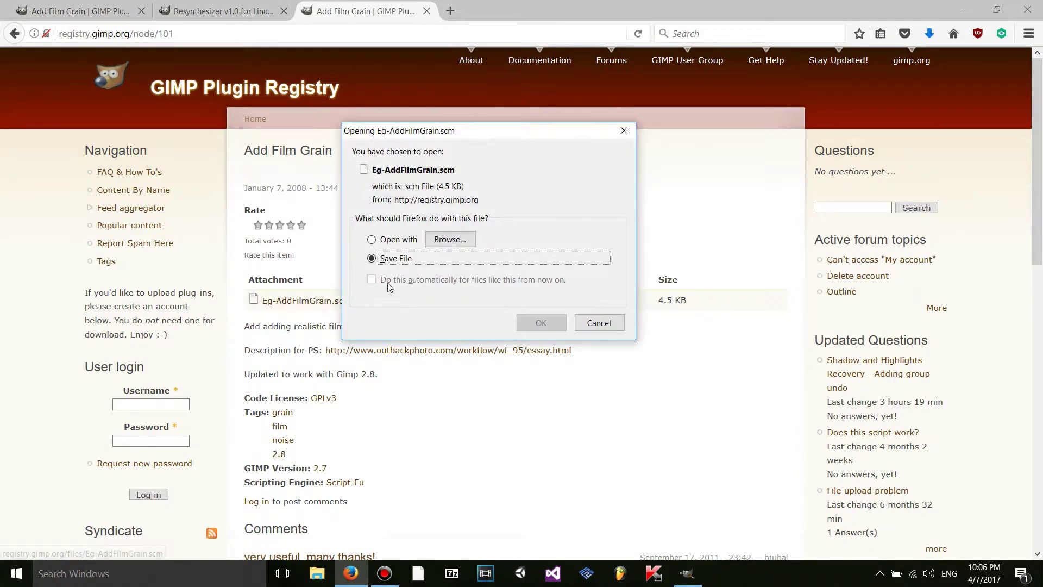
click(541, 323)
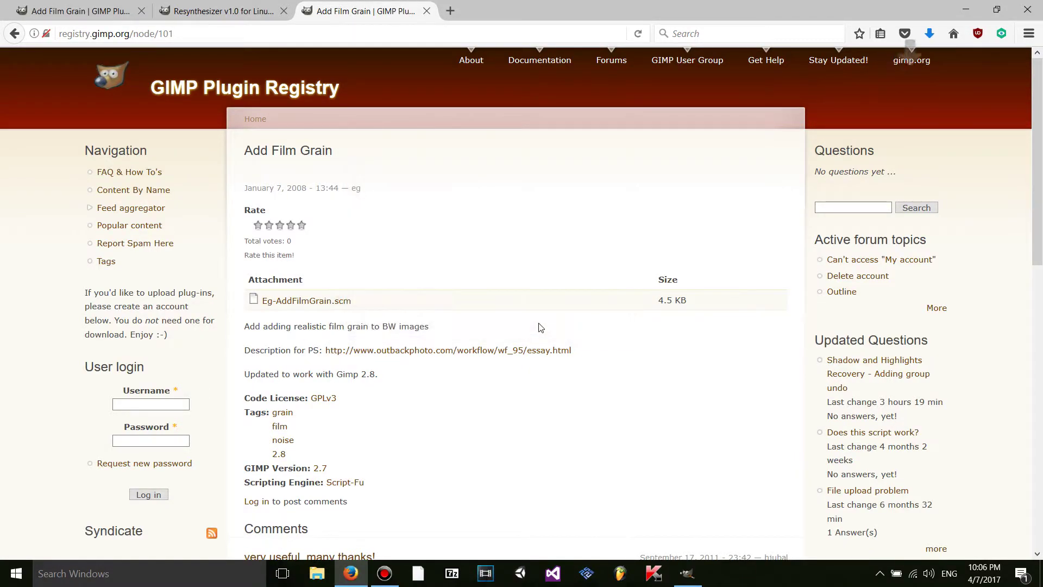
Step: Close both Add Film Grain tabs, leaving the Resynthesizer v1.0 page
click(426, 11)
click(130, 12)
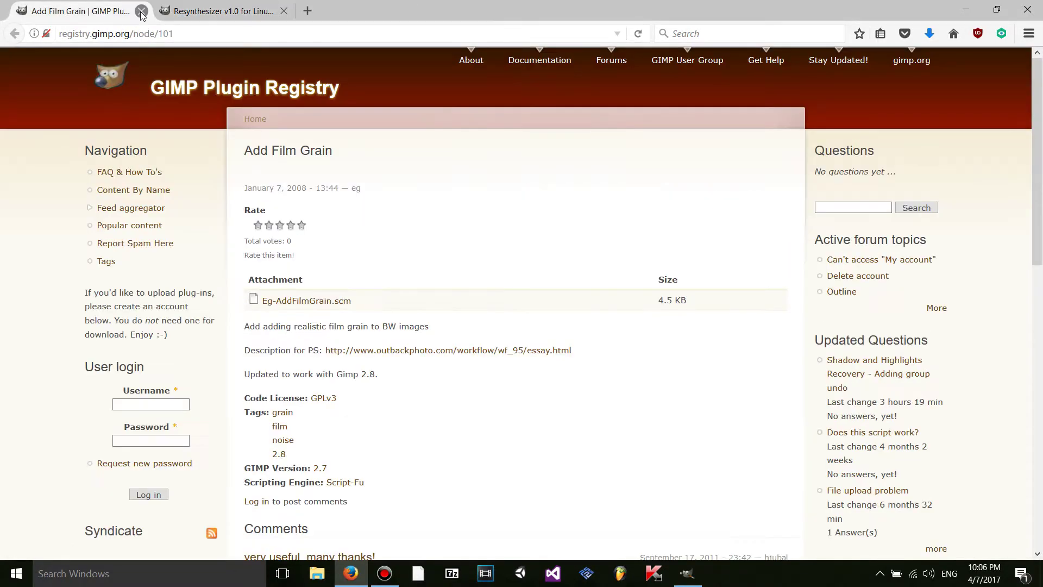
click(142, 11)
Step: Save Resynthesizer_v1.0-i686.zip for Windows and show the three recent downloads
scroll(426, 223, up, 5)
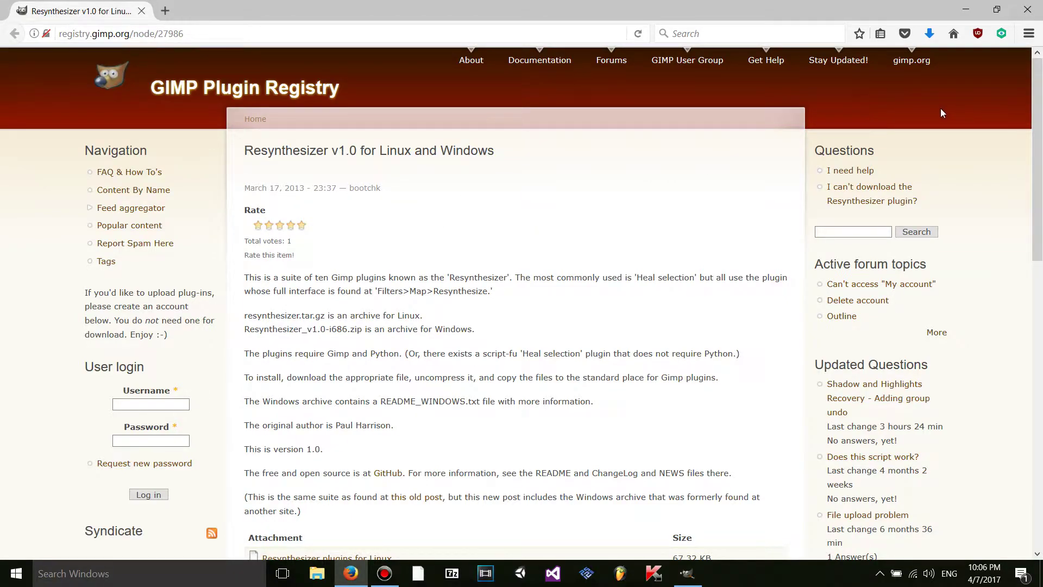
scroll(575, 218, down, 1)
scroll(546, 221, up, 1)
scroll(378, 156, down, 4)
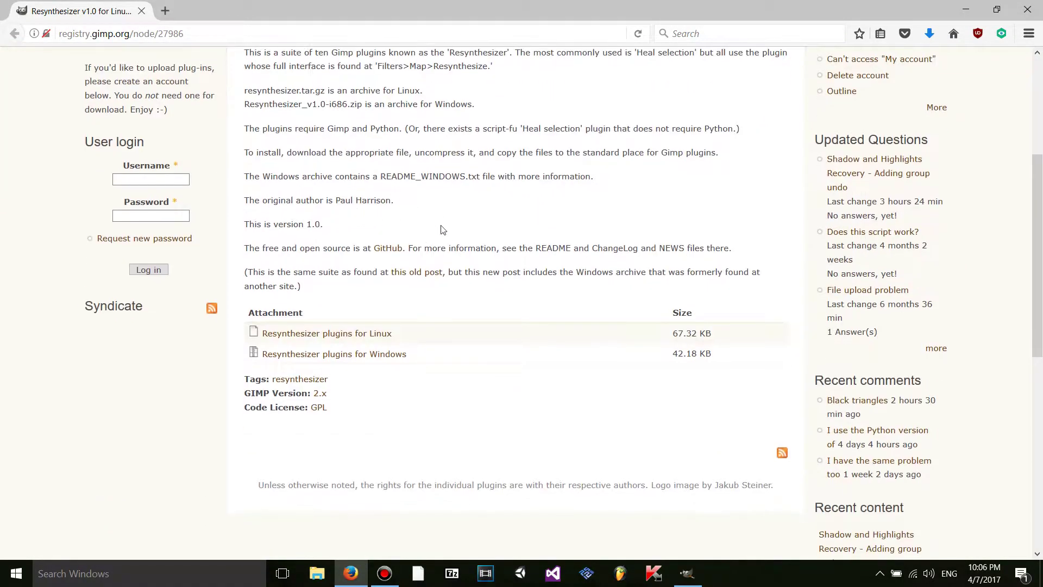
scroll(457, 354, up, 4)
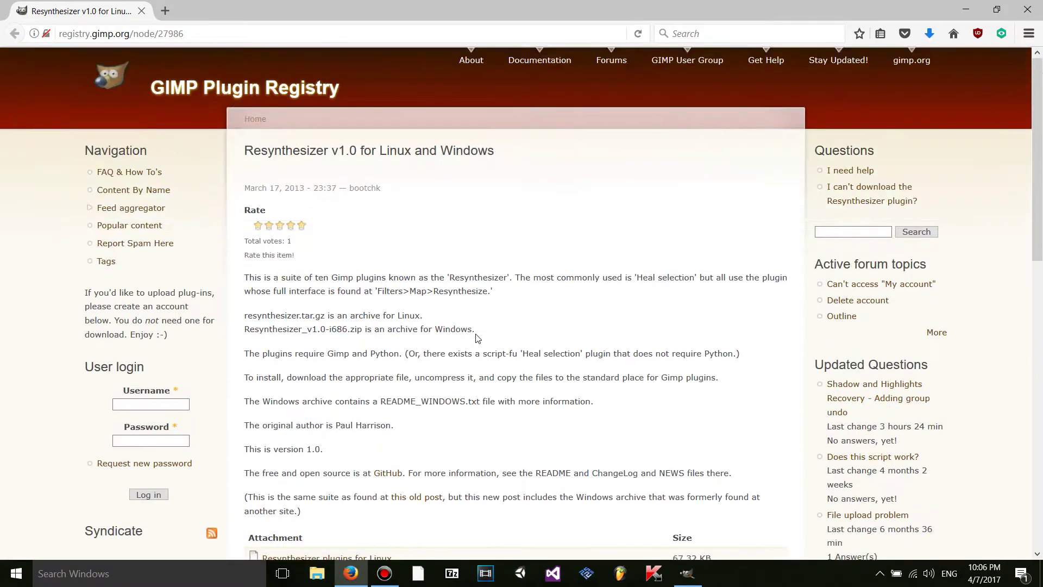
scroll(594, 341, down, 4)
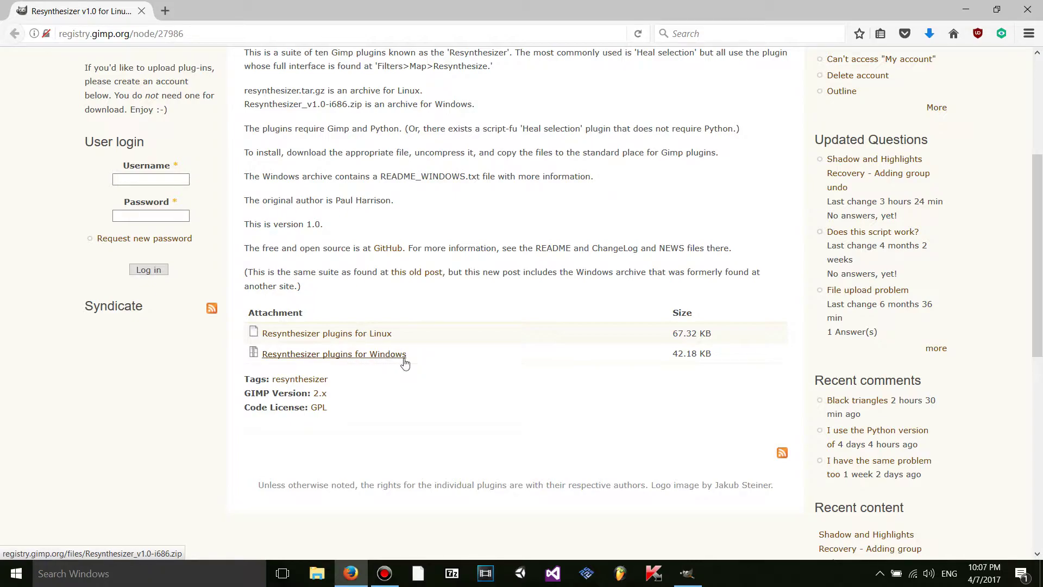
click(380, 359)
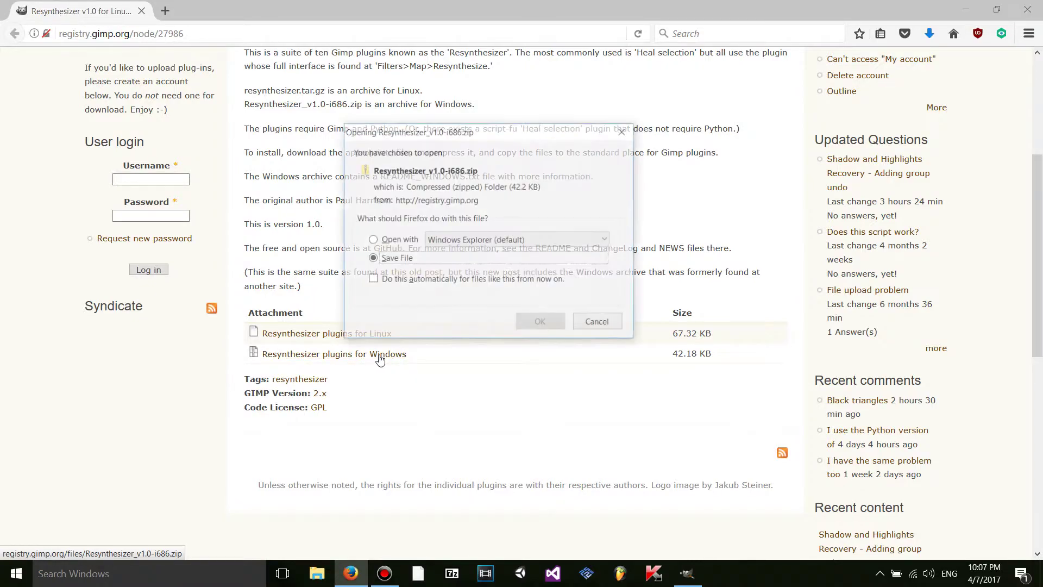
click(542, 320)
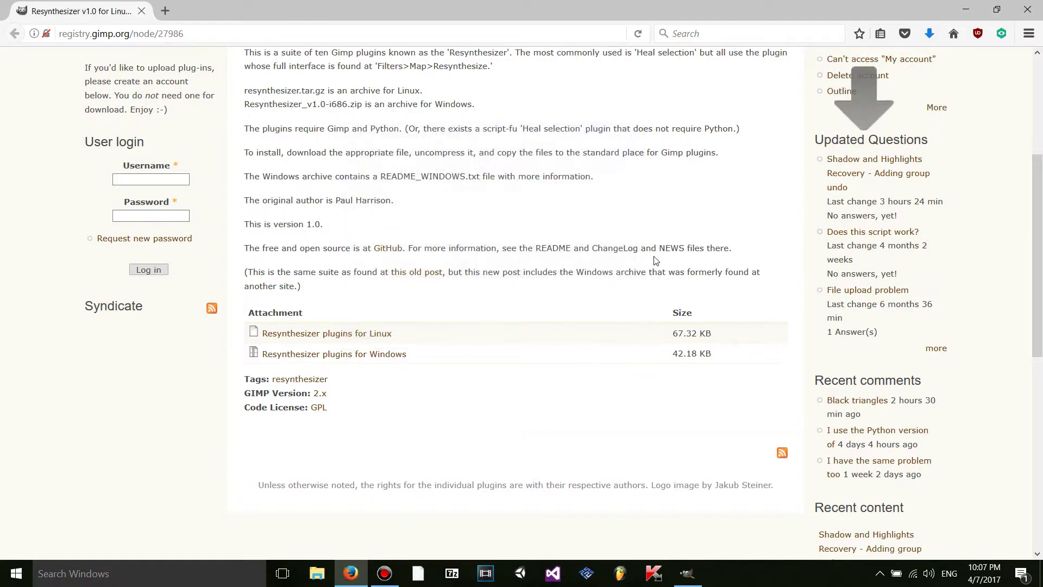
click(929, 35)
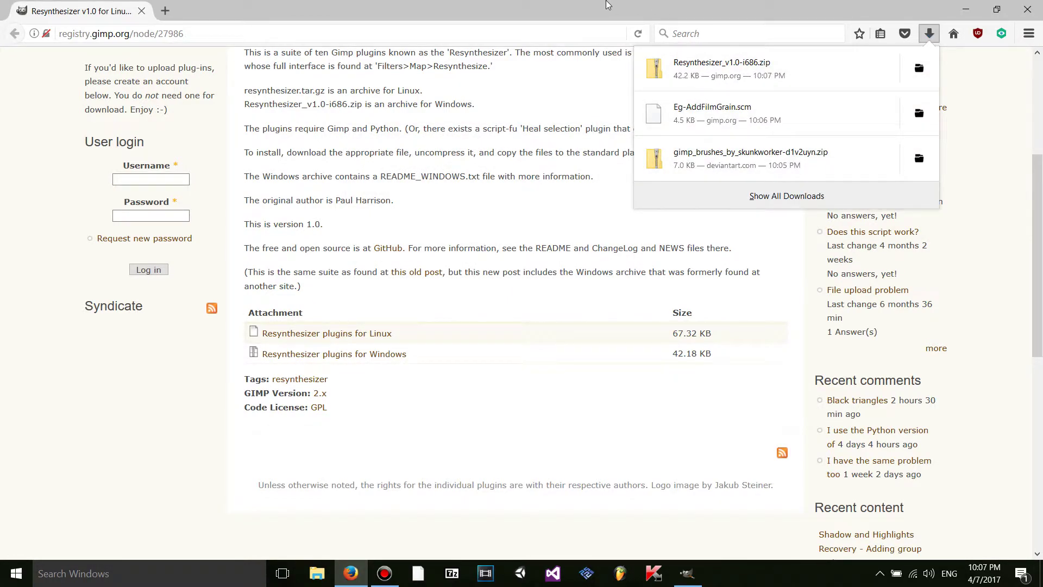
Step: Drag the Resynthesizer zip, Eg-AddFilmGrain.scm and brushes zip from Downloads onto the desktop
key(super+Left)
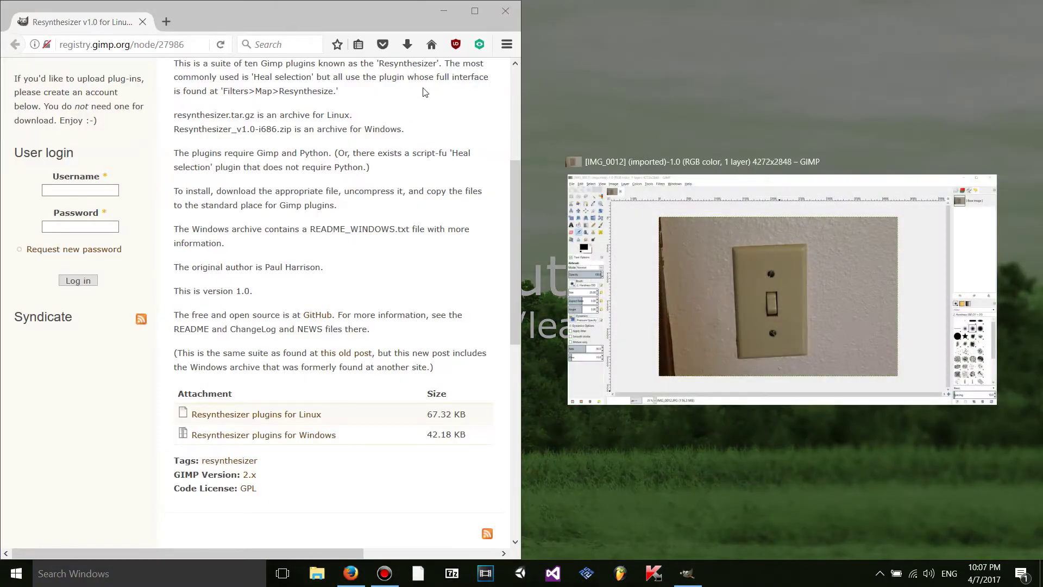
click(425, 92)
click(408, 44)
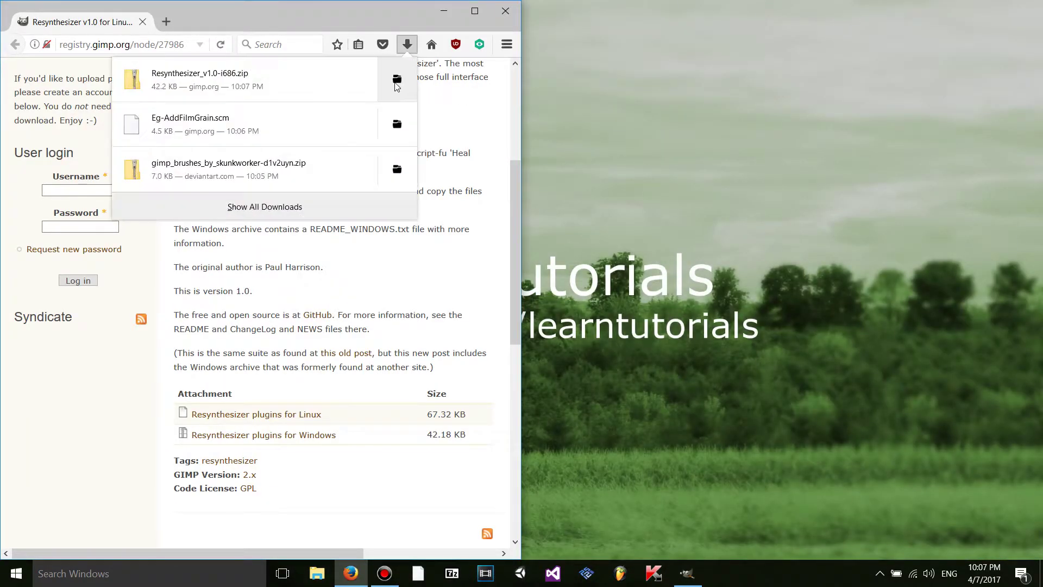
drag(275, 84, 728, 91)
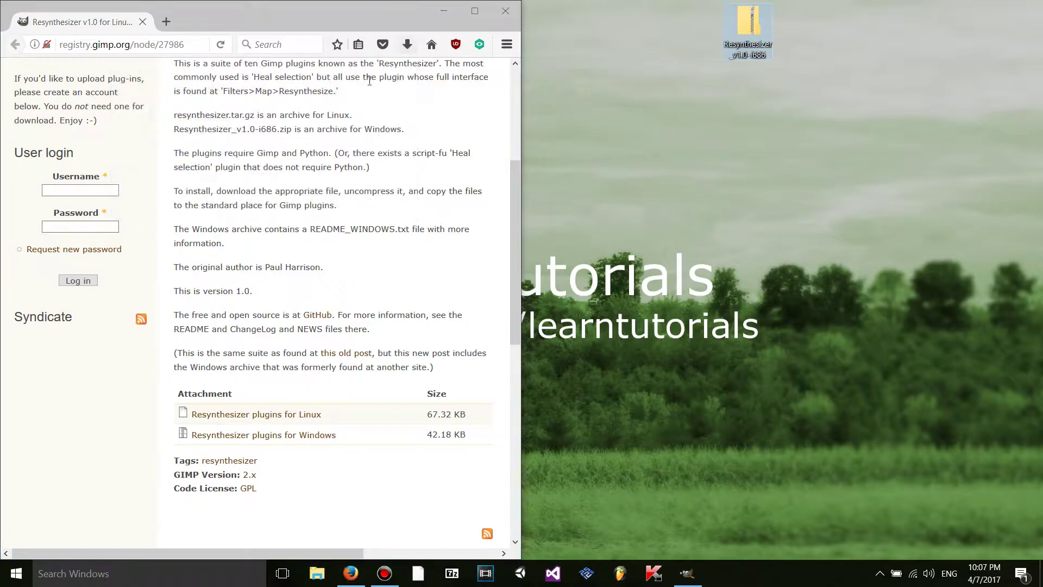
click(407, 44)
drag(274, 122, 698, 132)
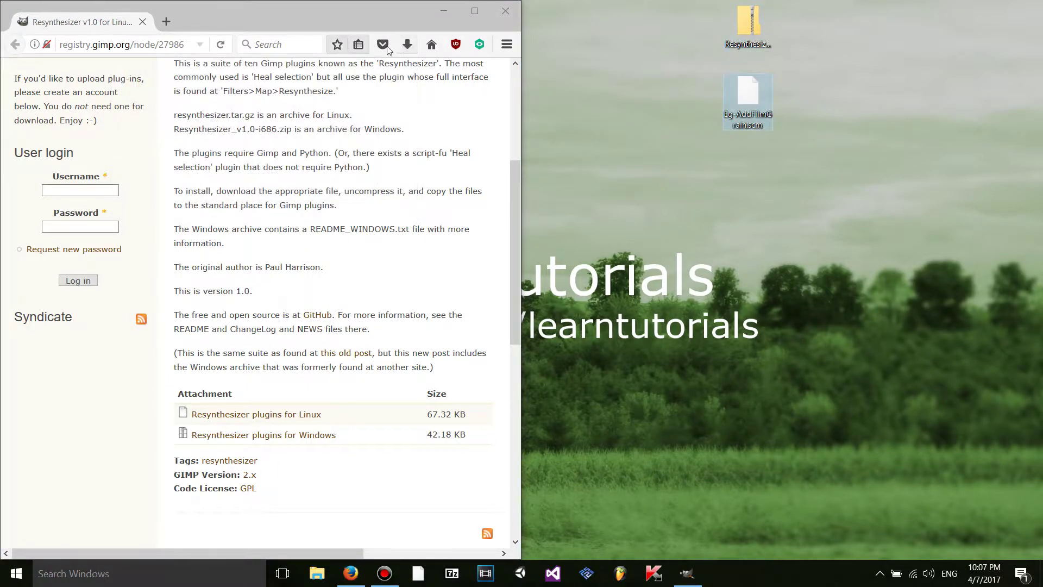
click(407, 44)
drag(275, 163, 806, 141)
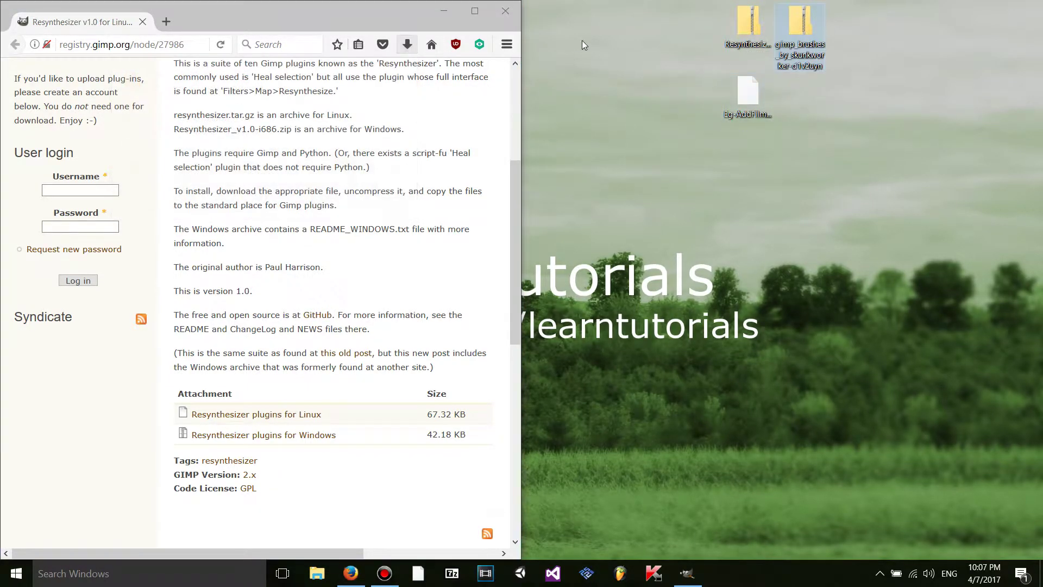
Step: Close Firefox and line up the three downloaded files on the desktop
click(487, 10)
click(1030, 8)
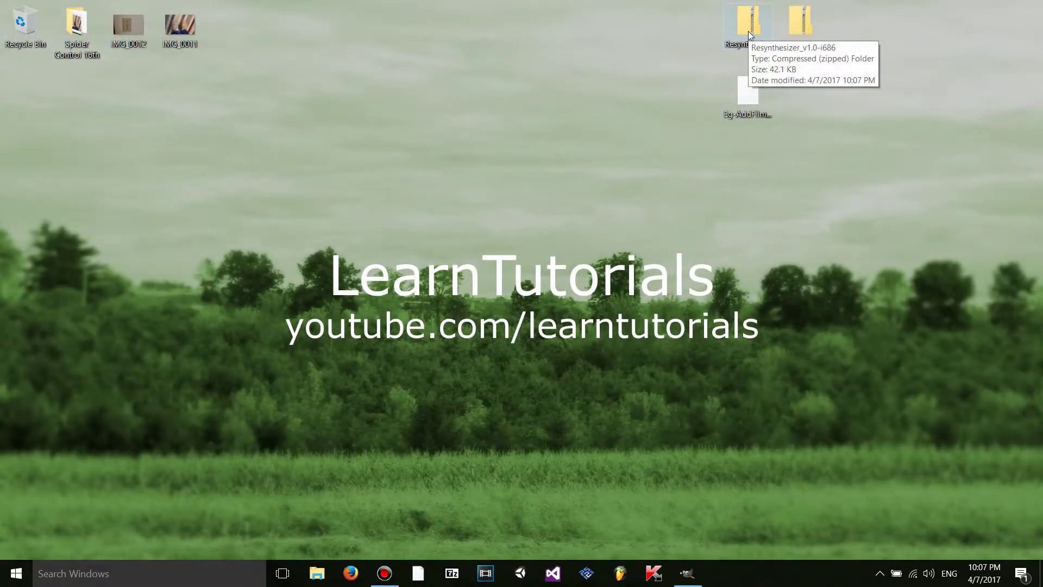
drag(748, 31, 706, 98)
drag(805, 23, 816, 94)
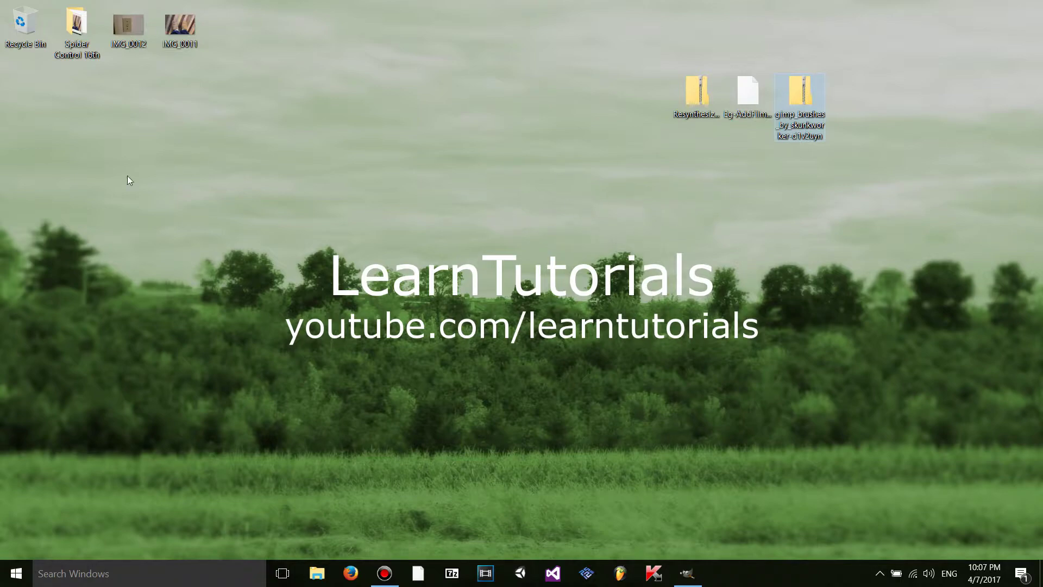
click(87, 51)
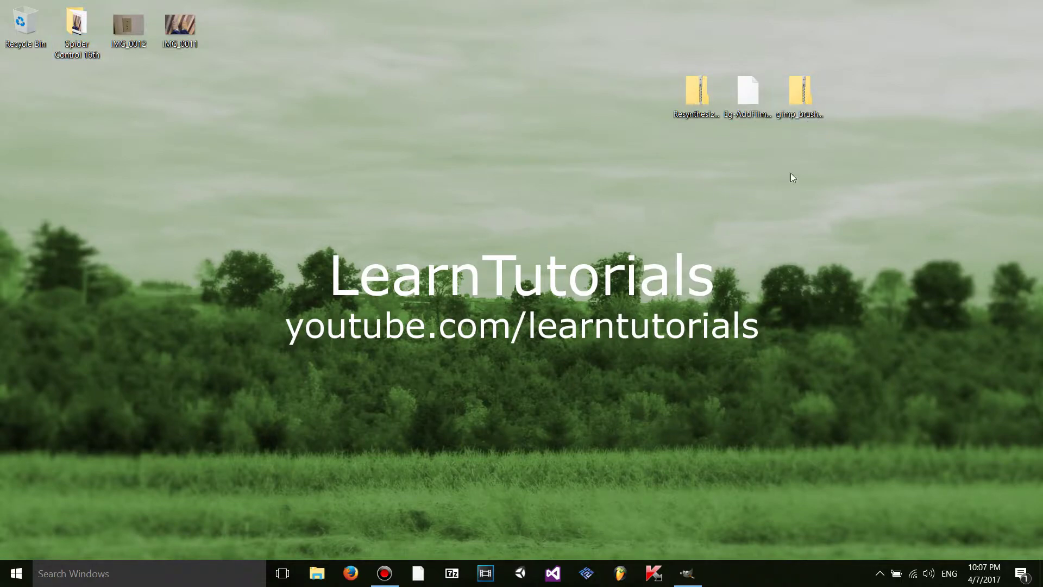
click(810, 103)
Step: Extract the Resynthesizer zip into a desktop folder and close its windows
click(709, 113)
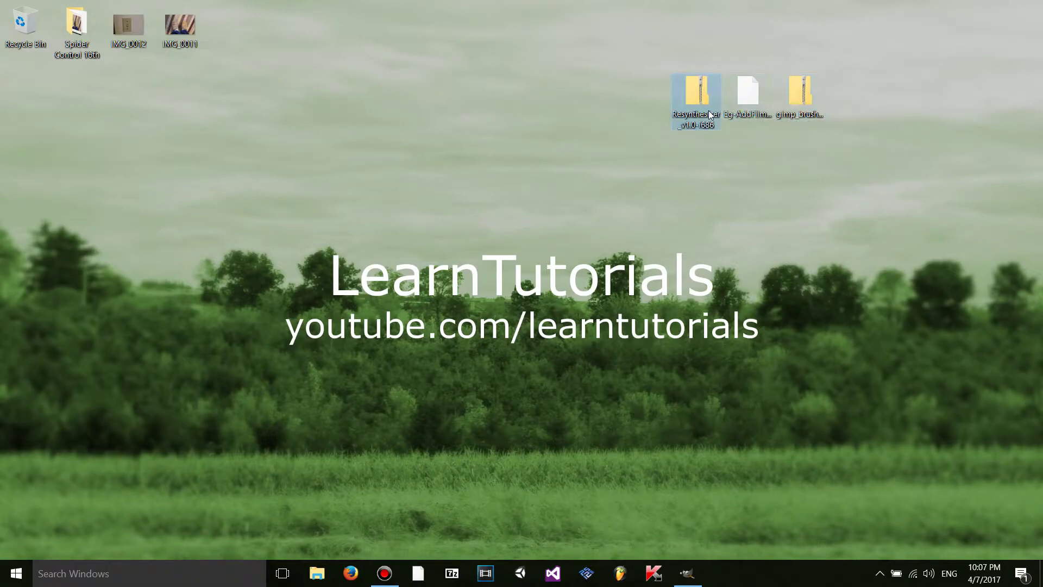
double_click(693, 91)
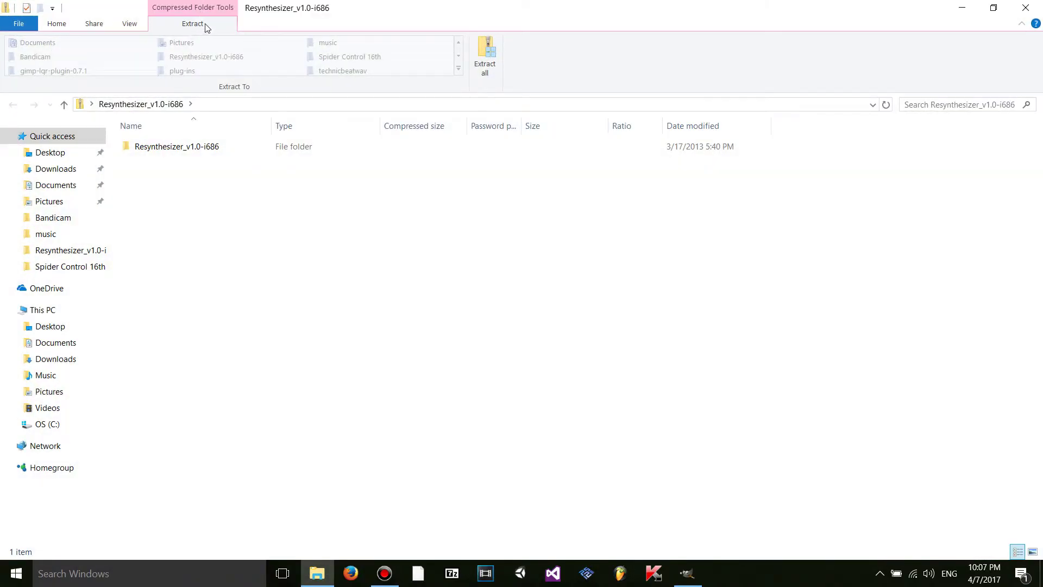
click(480, 67)
click(636, 427)
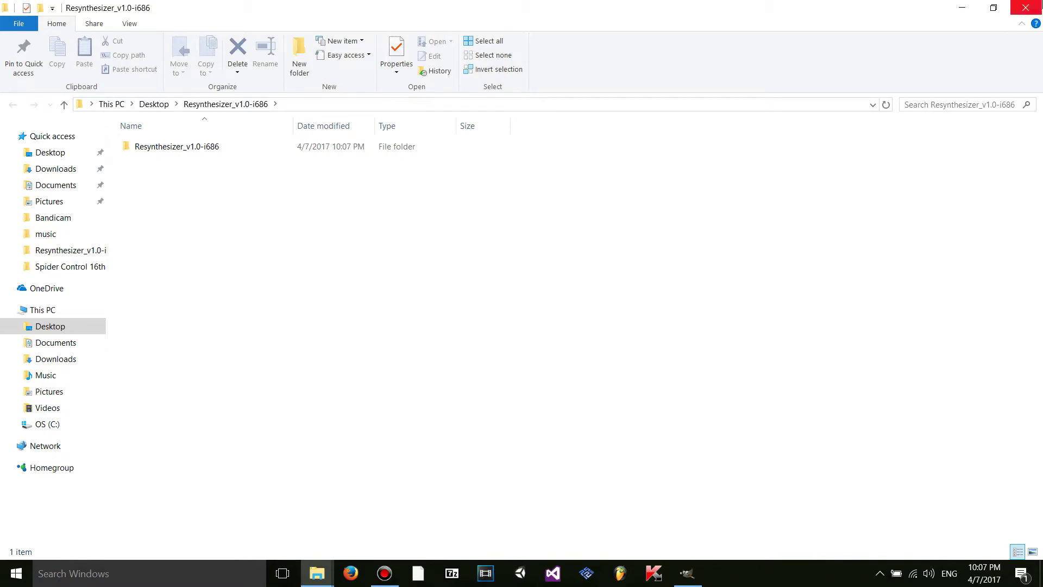
click(1025, 8)
click(1026, 7)
Step: Extract the brushes zip into a desktop folder and close the window
double_click(800, 102)
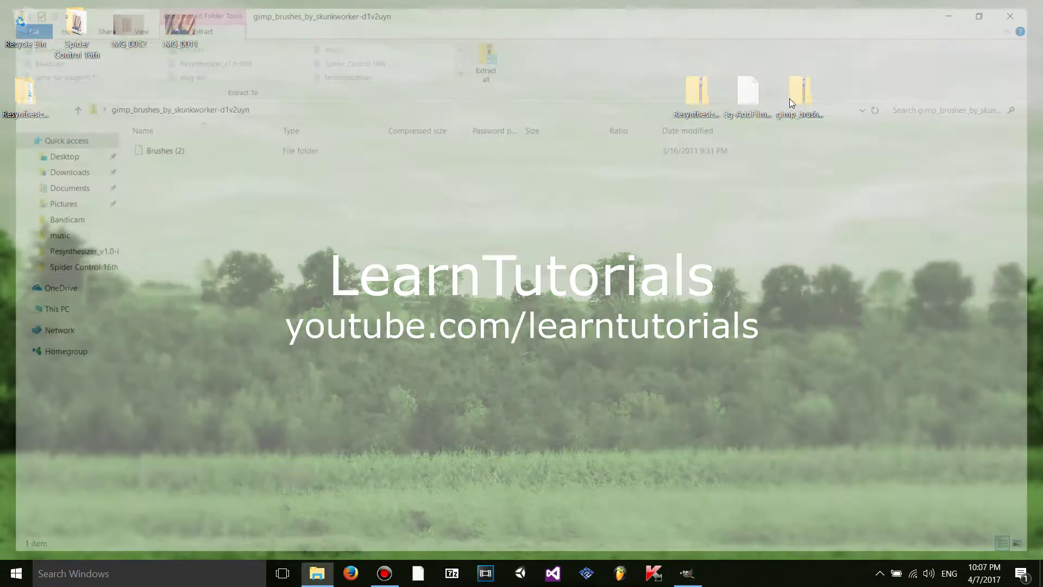
click(492, 66)
click(637, 425)
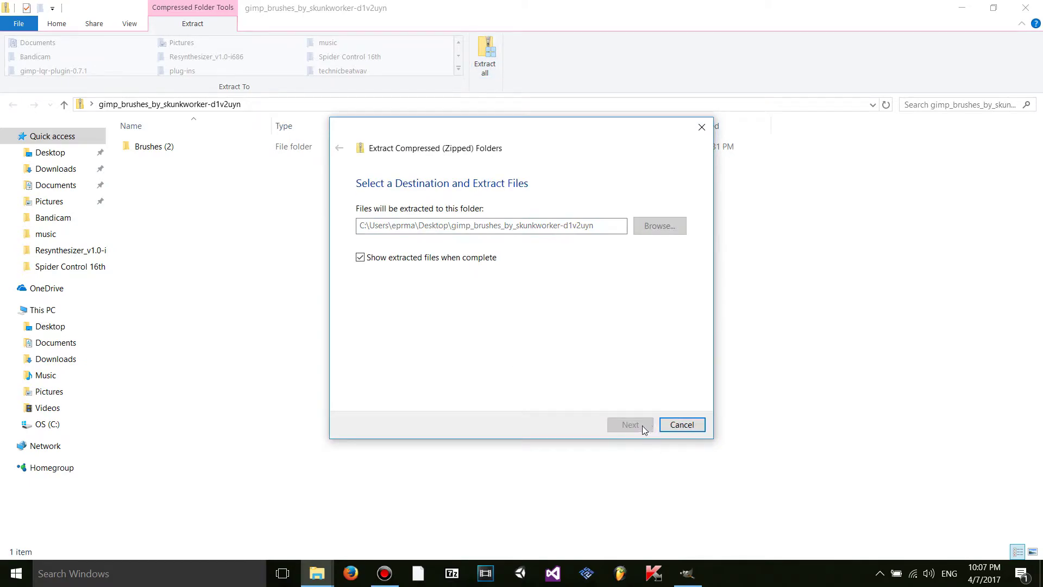
key(alt+F4)
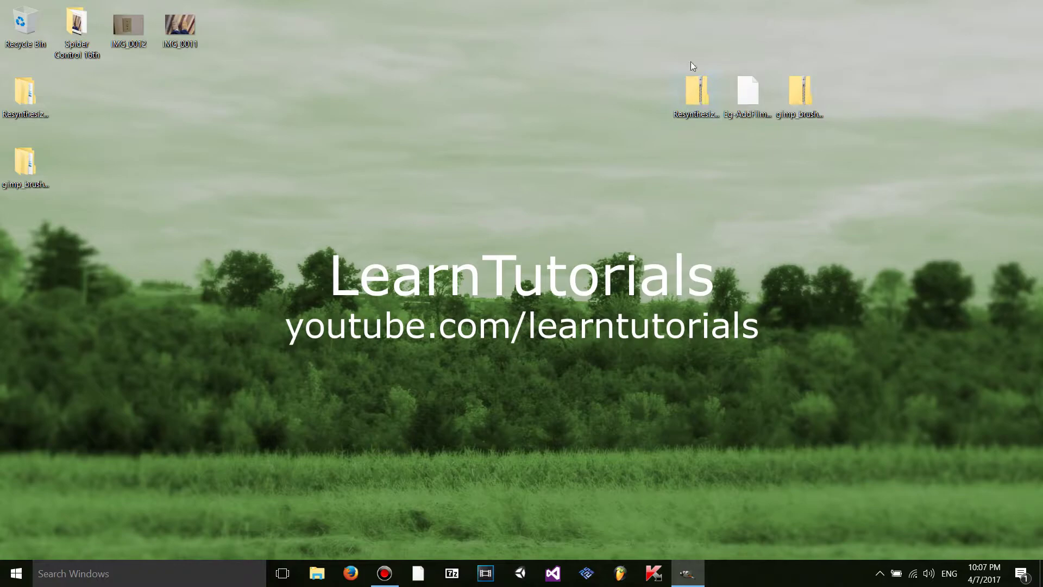
Step: Move both zips to the top row; stack Eg-AddFilmGrain.scm, gimp_brushes and Resynthesizer folders in one column
drag(696, 89, 697, 21)
drag(799, 89, 799, 21)
drag(747, 89, 60, 304)
drag(30, 160, 339, 232)
drag(33, 312, 244, 218)
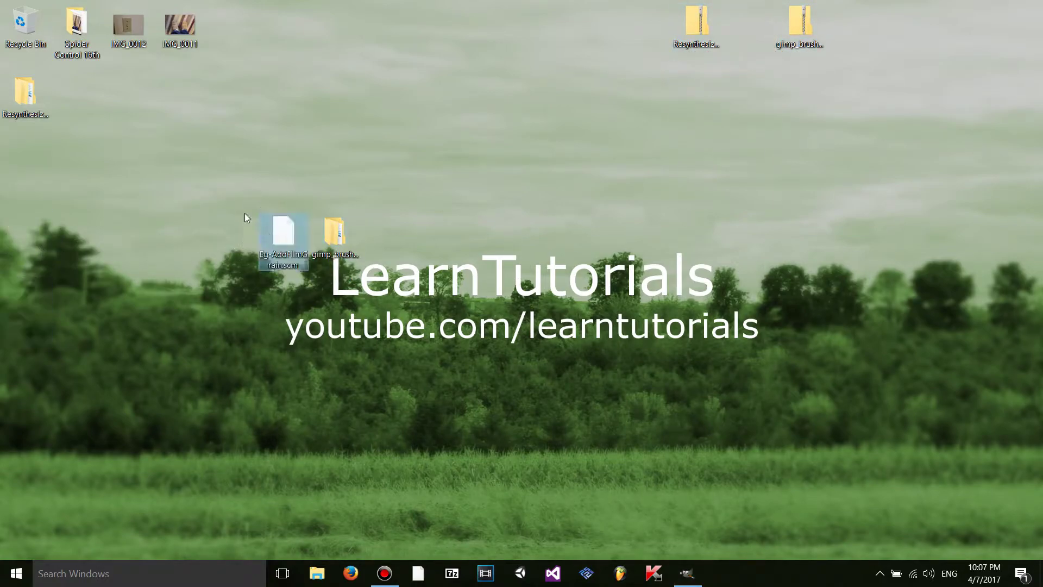
drag(25, 92, 747, 233)
drag(334, 231, 747, 233)
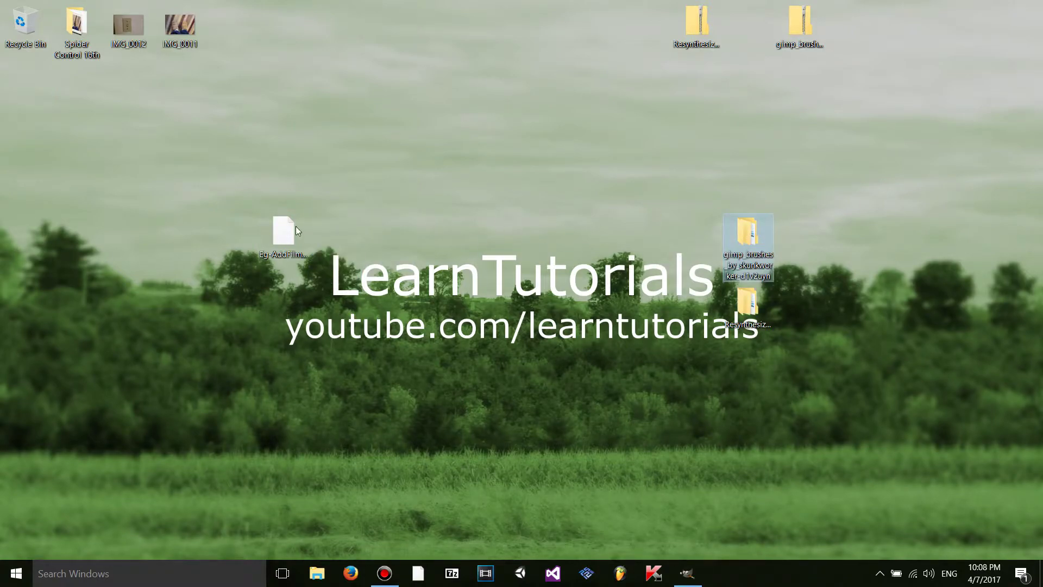
drag(296, 226, 730, 166)
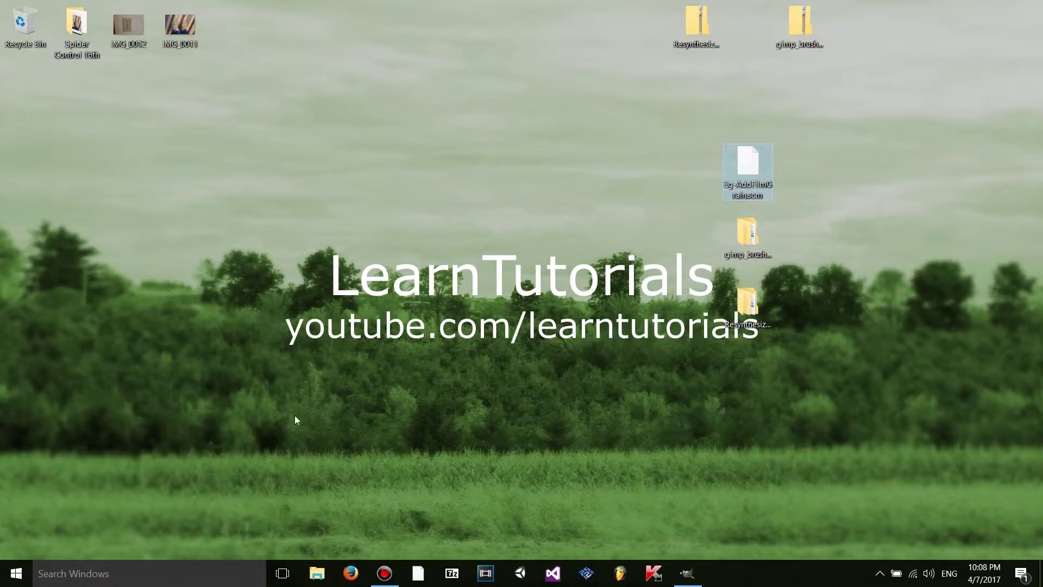
Step: Restore the GIMP window with IMG_0012.JPG and look through the Edit menu
click(697, 580)
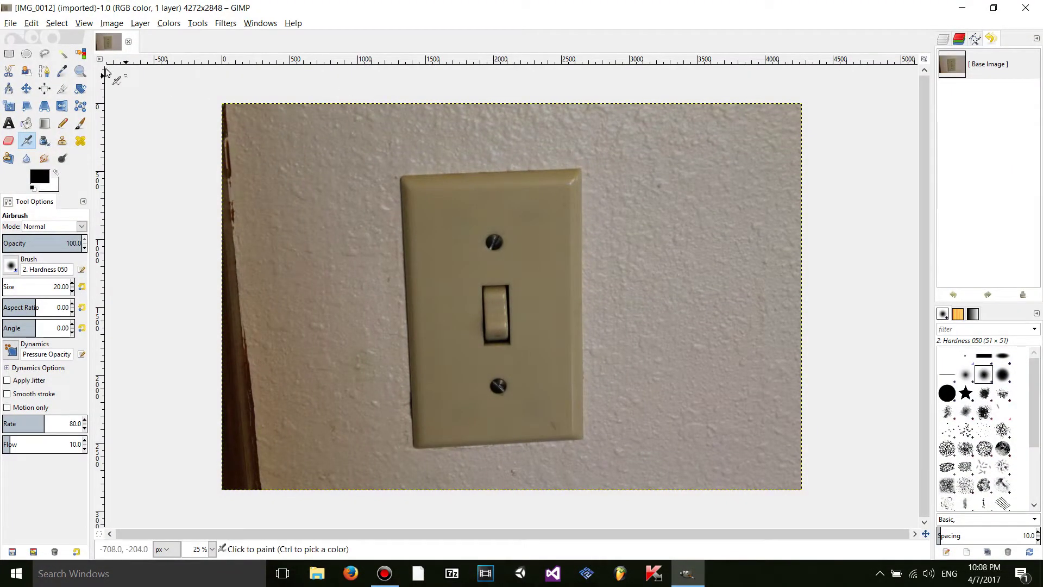
click(36, 25)
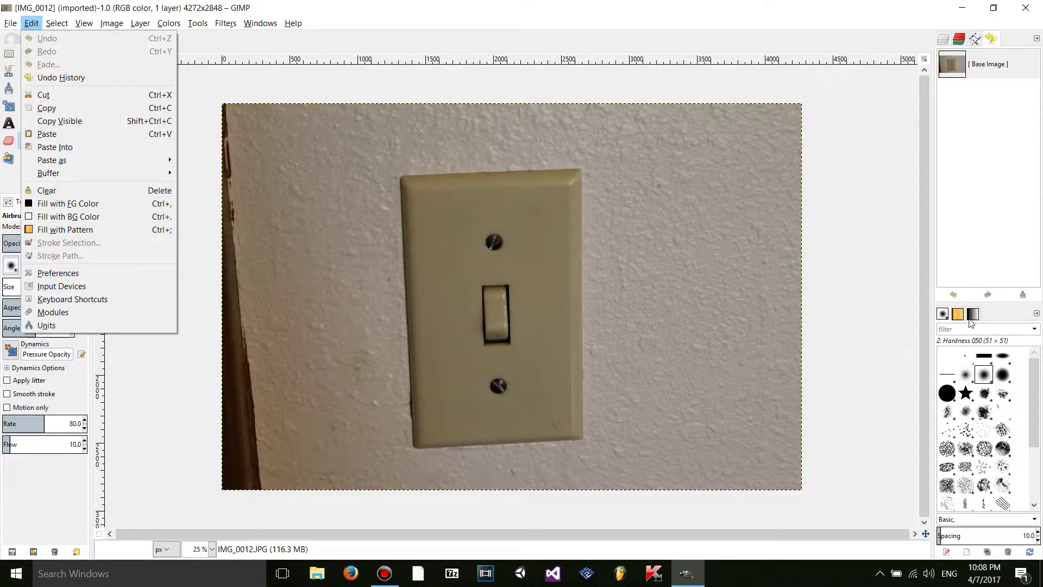
click(917, 322)
scroll(1041, 388, down, 1)
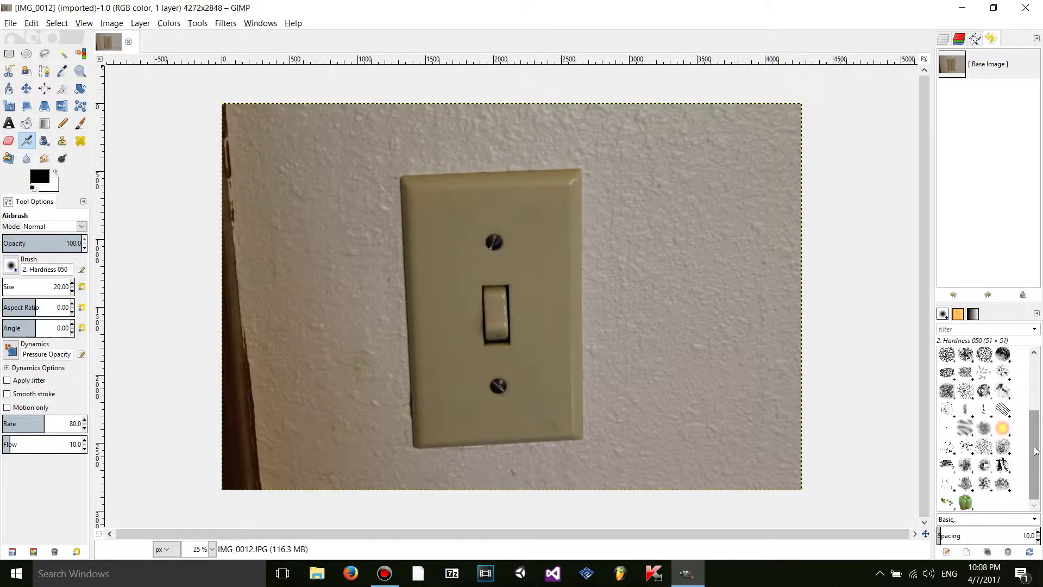
scroll(1041, 388, up, 1)
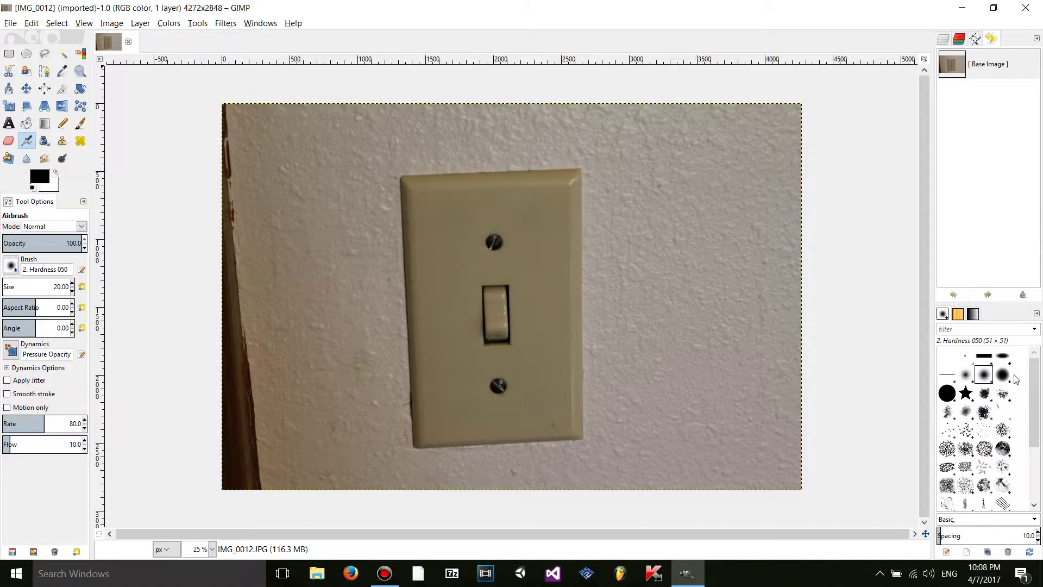
Step: Look through the Tools and Filters menus and the Brushes panel
click(197, 23)
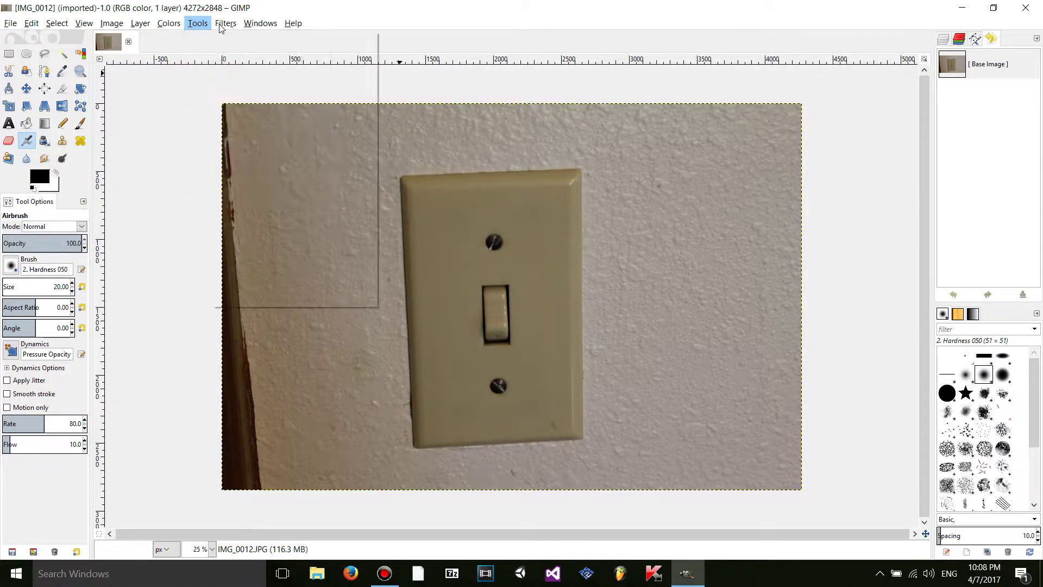
mouse_move(226, 23)
mouse_move(274, 213)
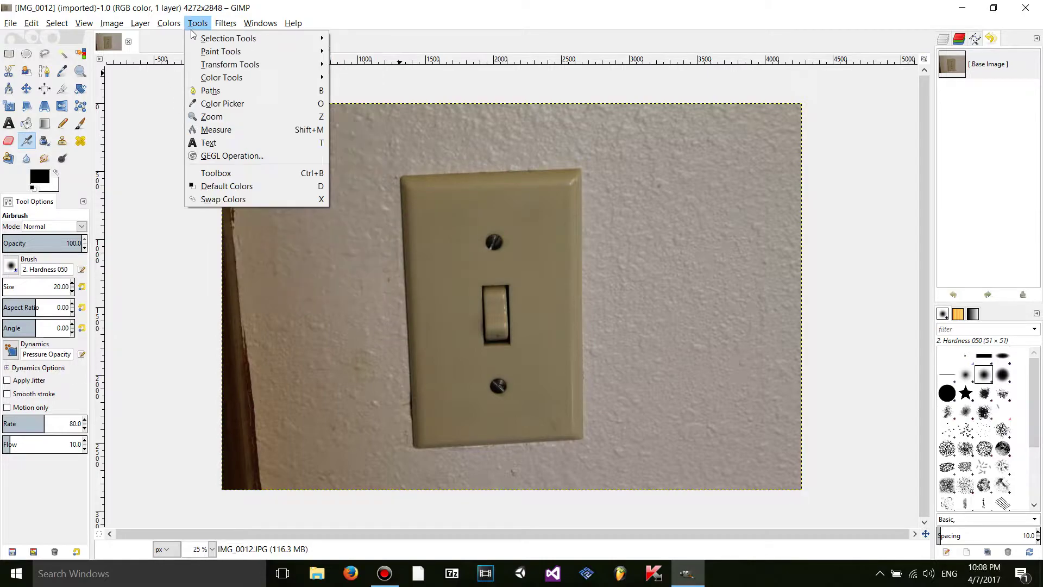
mouse_move(253, 271)
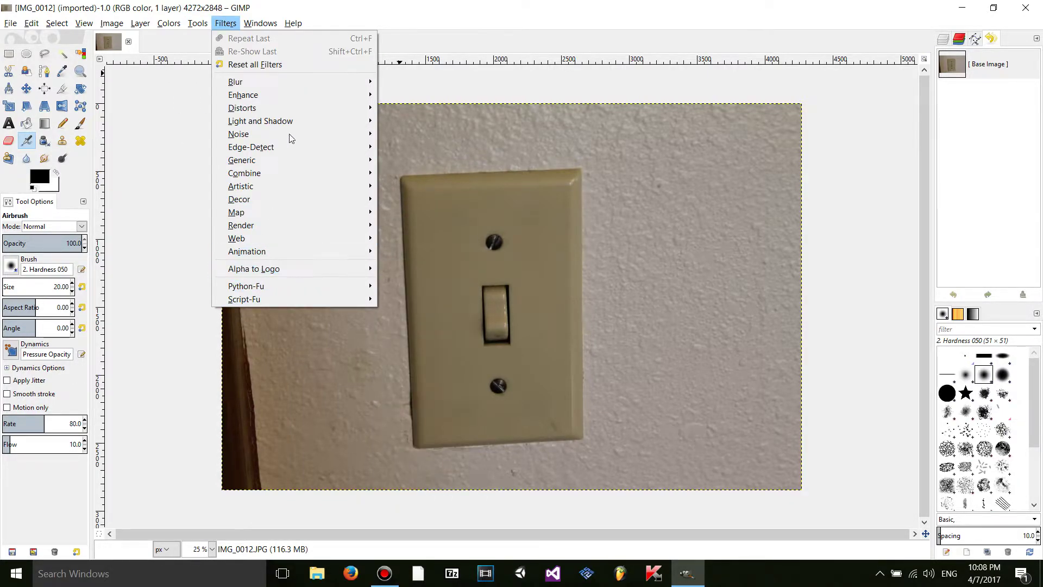
click(348, 19)
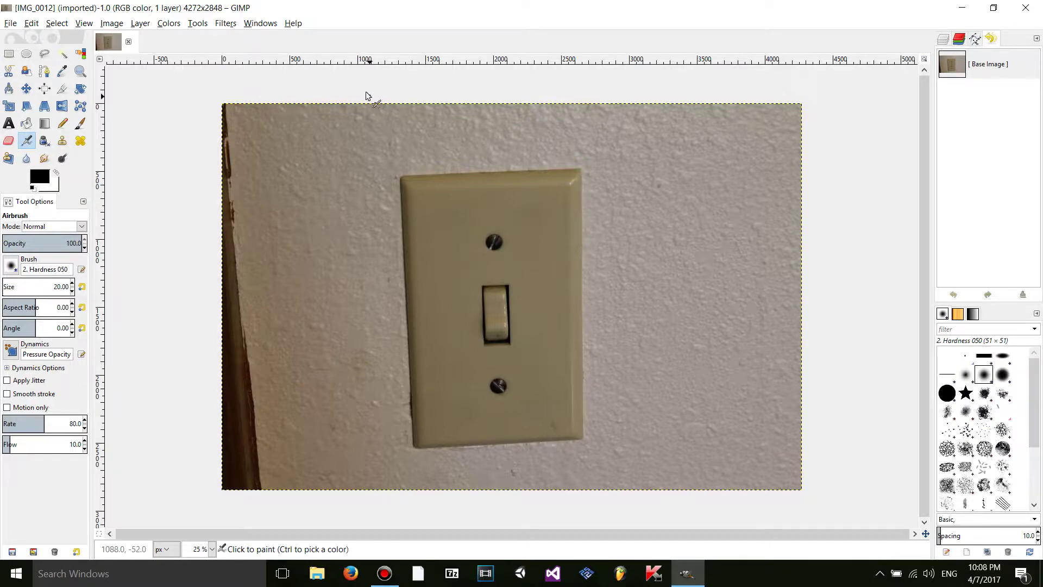
mouse_move(1037, 383)
mouse_down()
mouse_move(1038, 407)
mouse_move(1036, 355)
mouse_up()
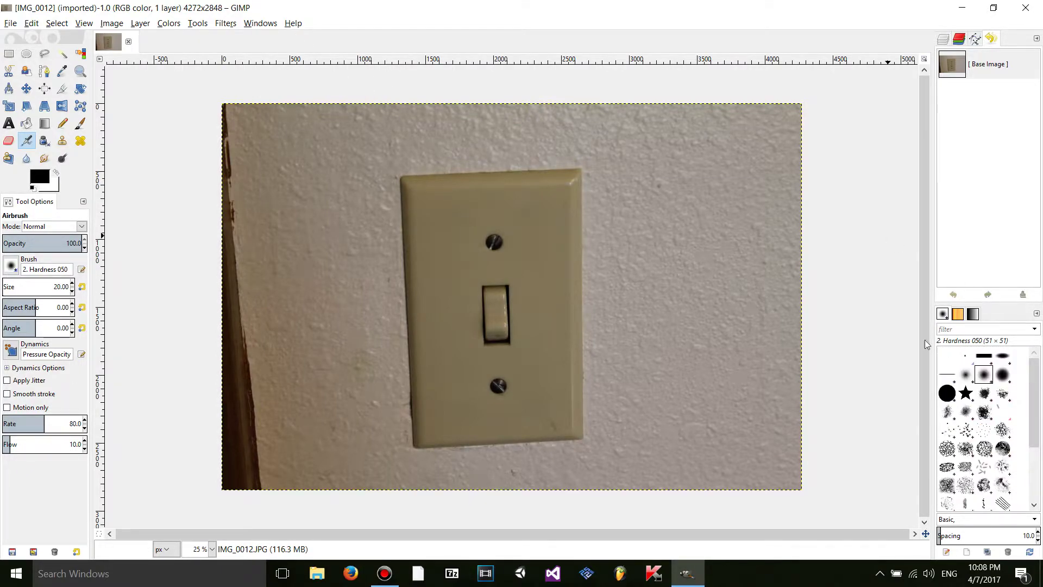
Step: Show the personal brushes folder under Preferences > Folders > Brushes
click(31, 23)
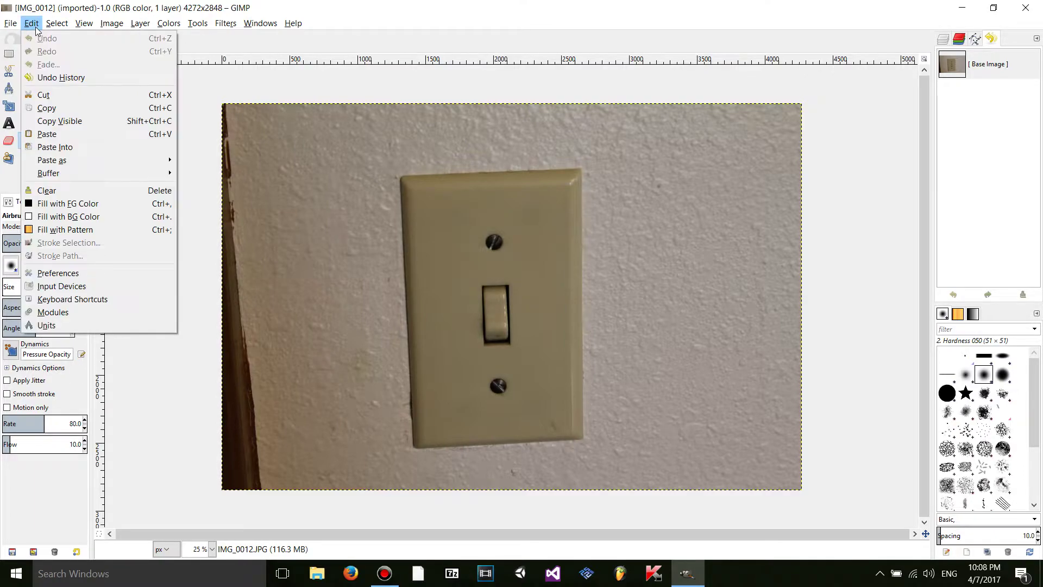
click(96, 272)
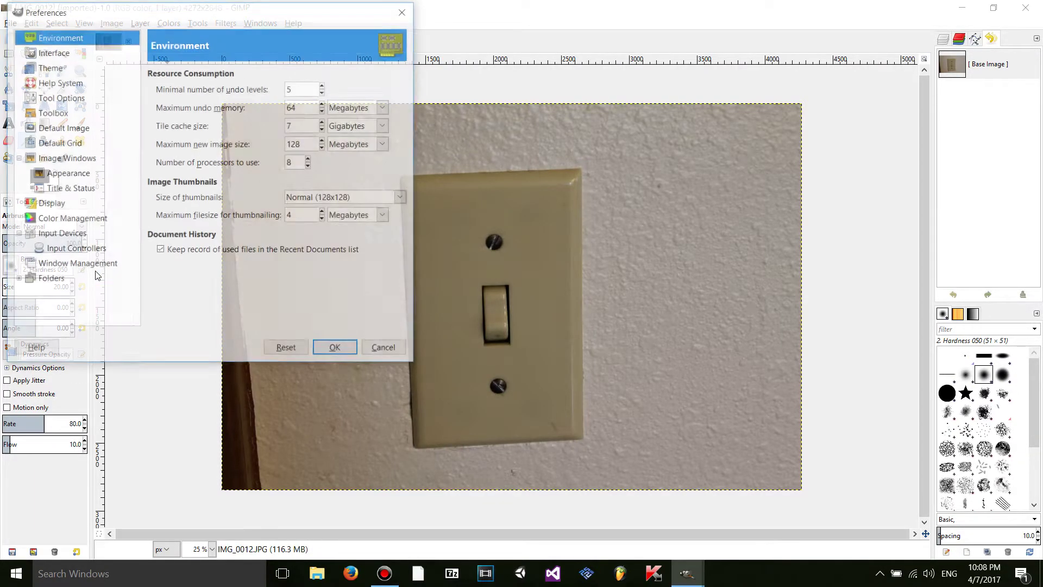
click(32, 277)
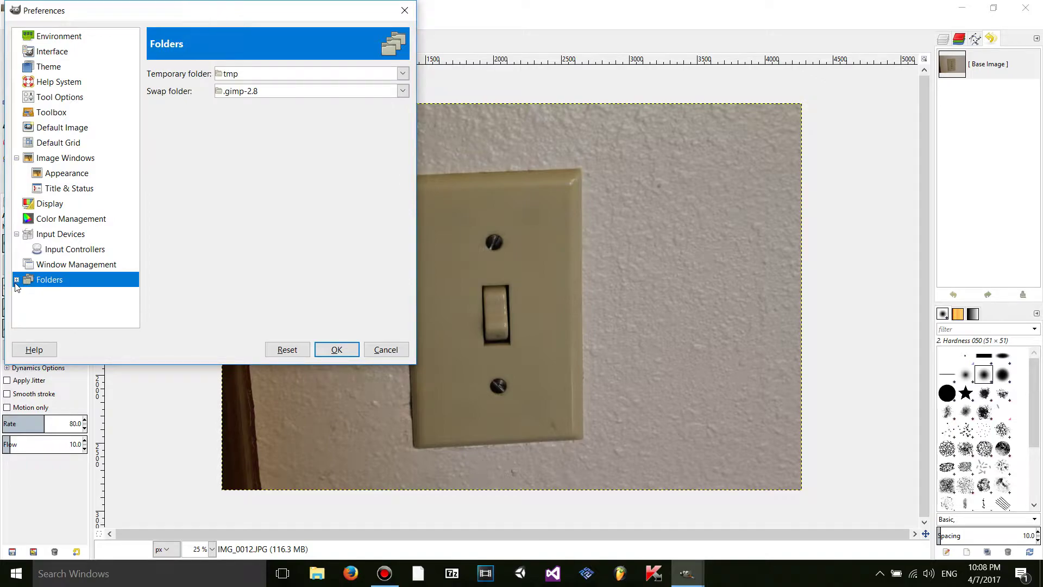
click(16, 279)
scroll(16, 220, down, 4)
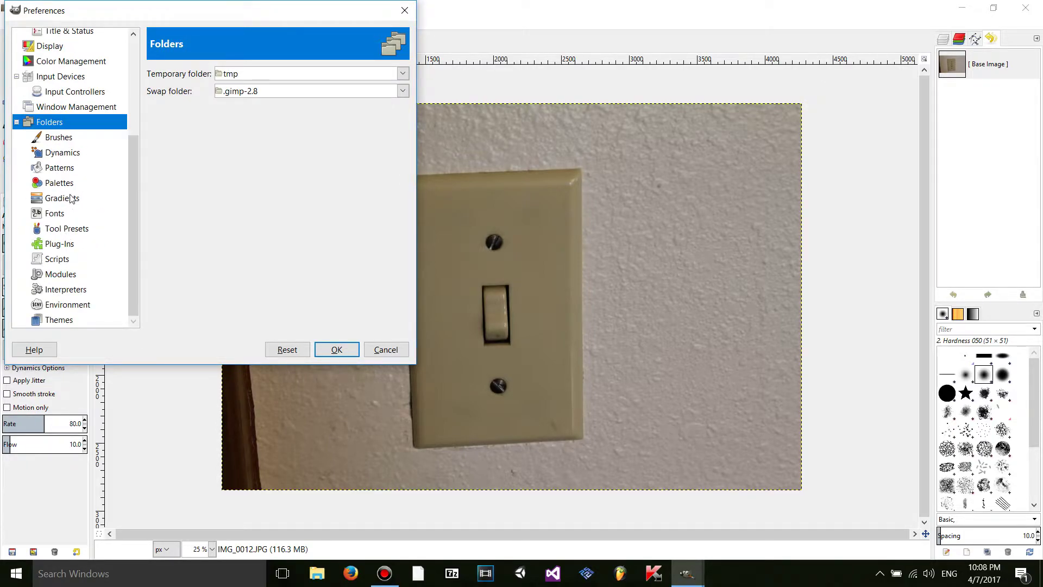
click(73, 142)
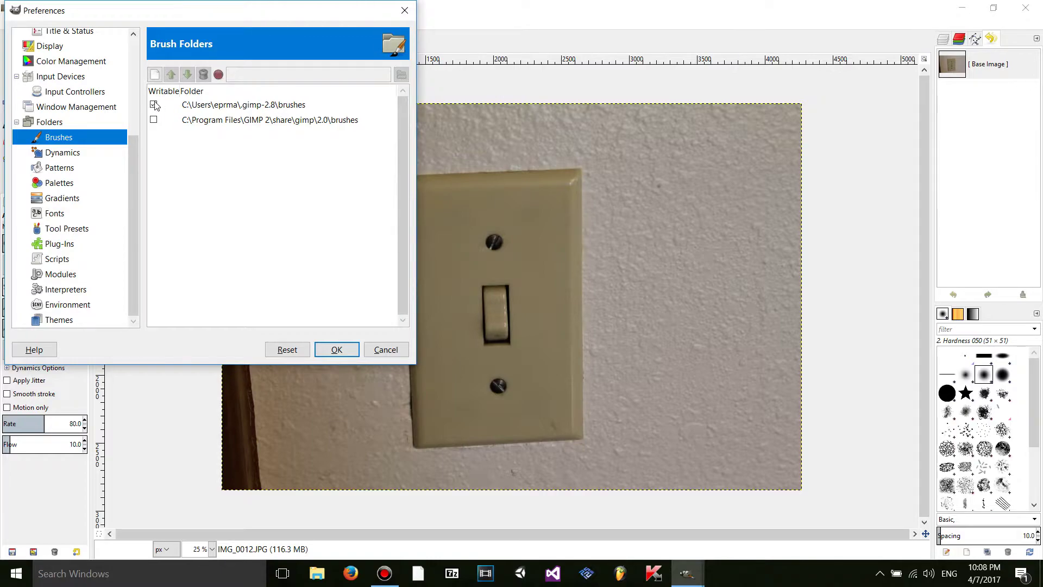
click(288, 106)
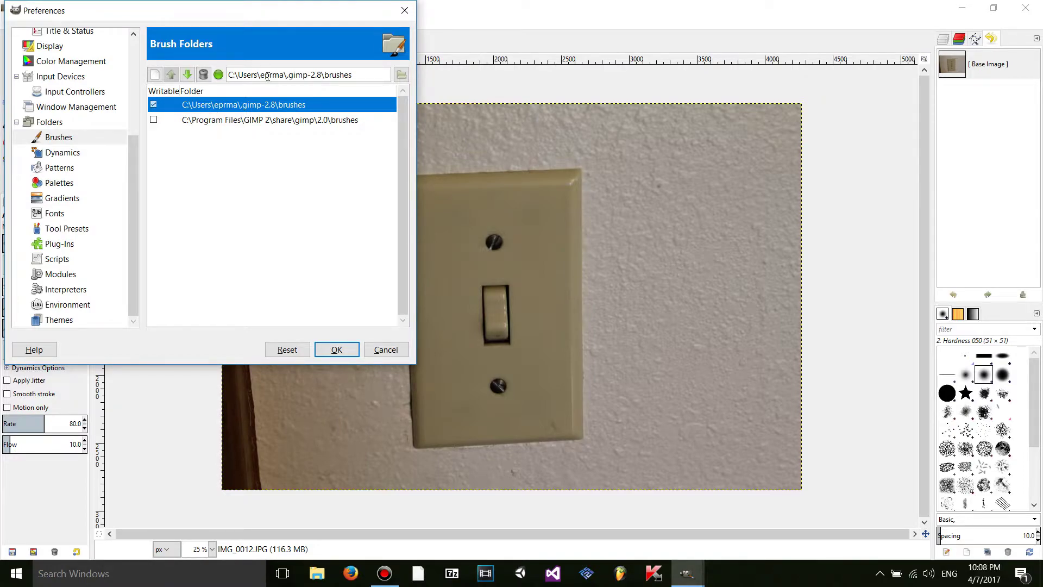
Step: Copy the .gimp-2.8 brushes folder path, then close Preferences and GIMP
click(295, 75)
key(ctrl+a)
key(ctrl+c)
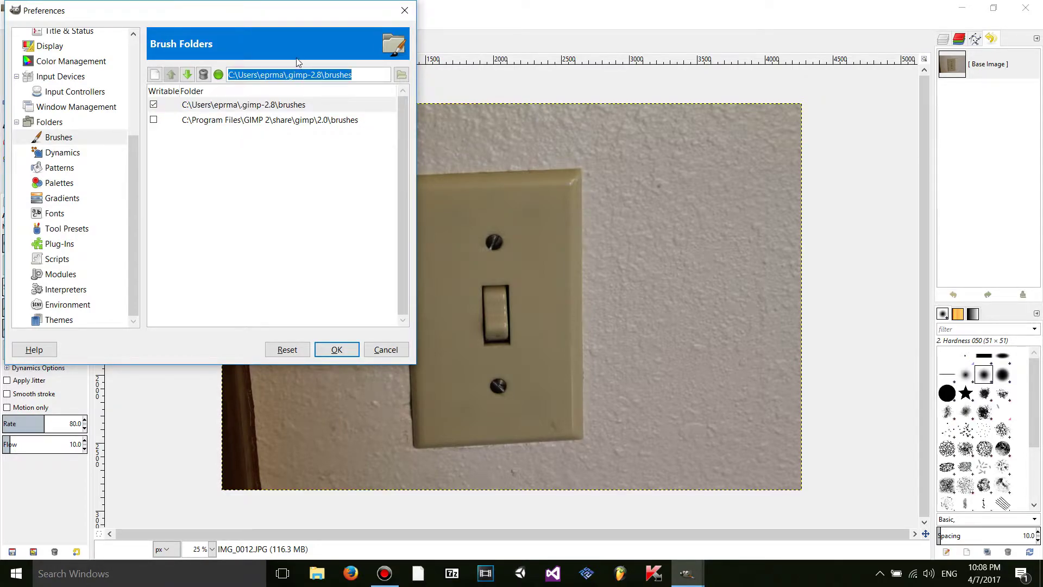
click(404, 10)
click(1025, 8)
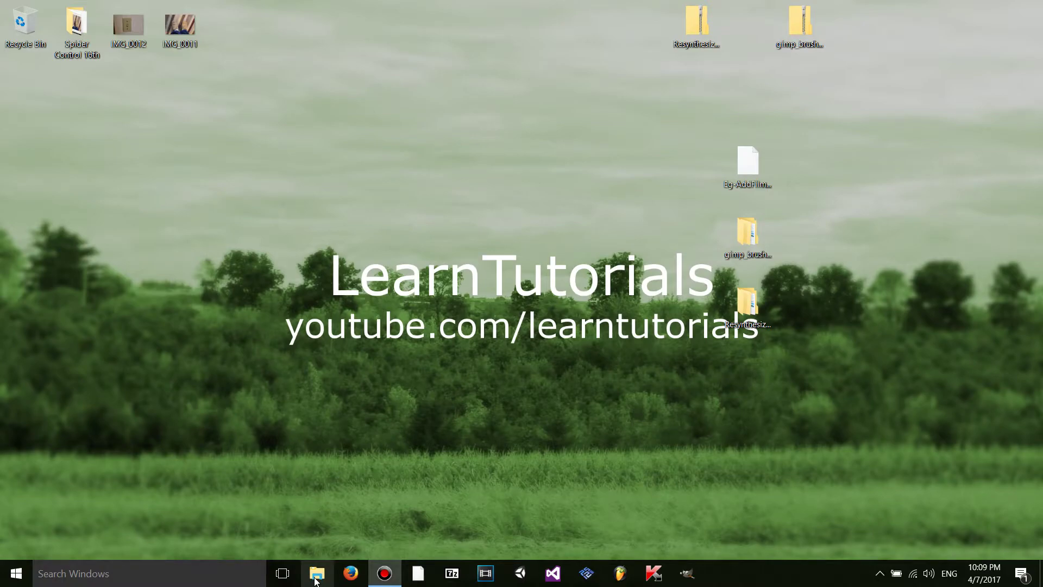
Step: Open File Explorer snapped to the left half and go to the pasted brushes folder path
click(315, 575)
drag(563, 6, 3, 222)
click(304, 111)
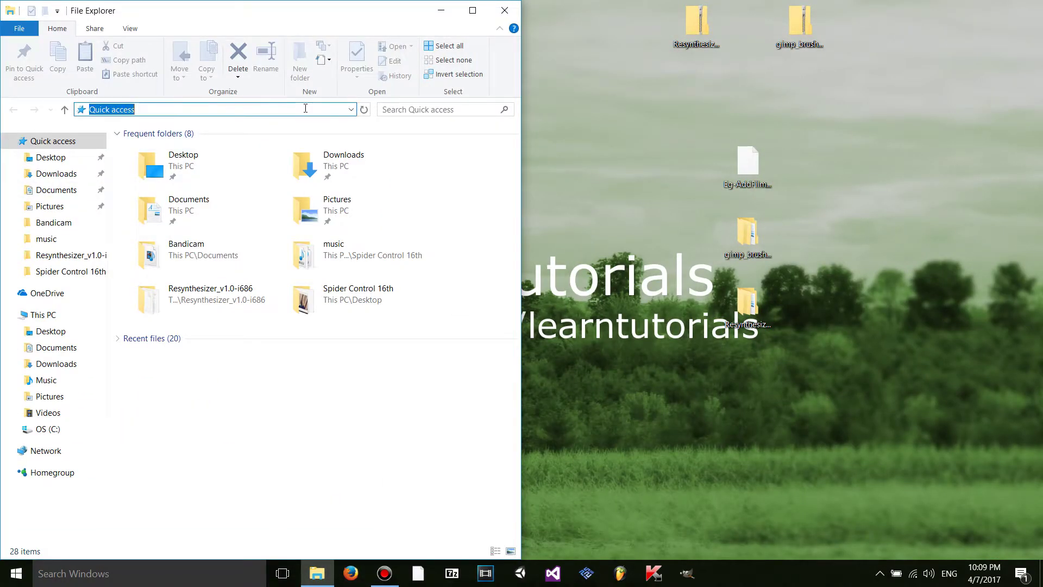
key(ctrl+v)
key(Return)
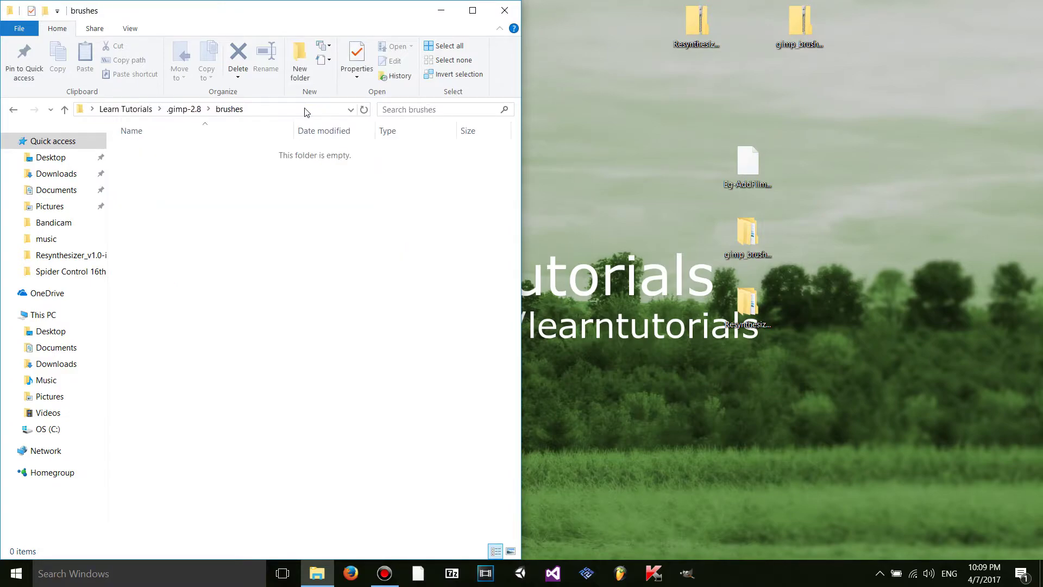
Step: Go up to the .gimp-2.8 folder and look inside its brushes folder
click(185, 109)
scroll(305, 205, down, 1)
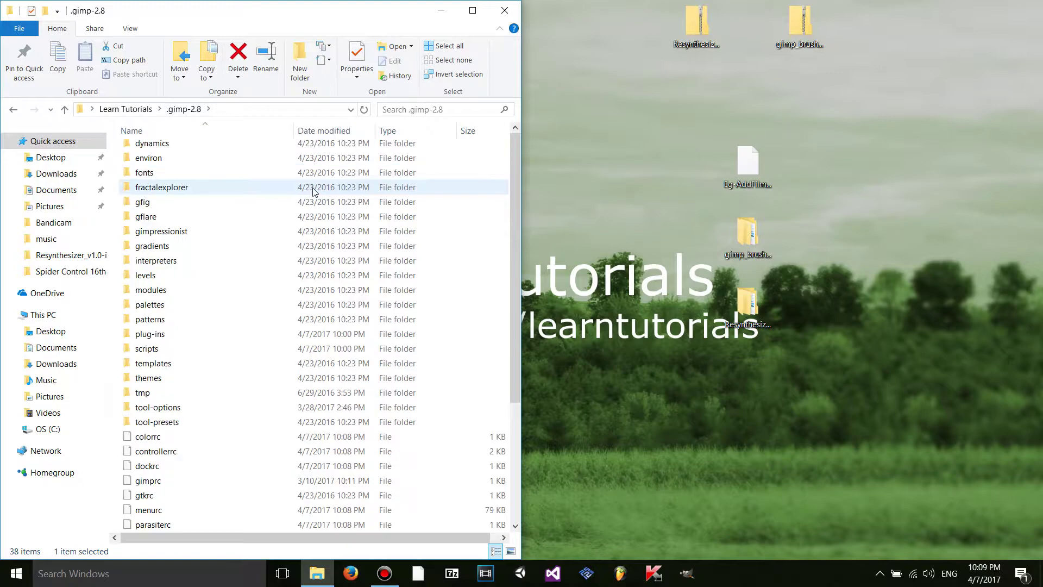
scroll(309, 196, up, 1)
scroll(304, 193, down, 4)
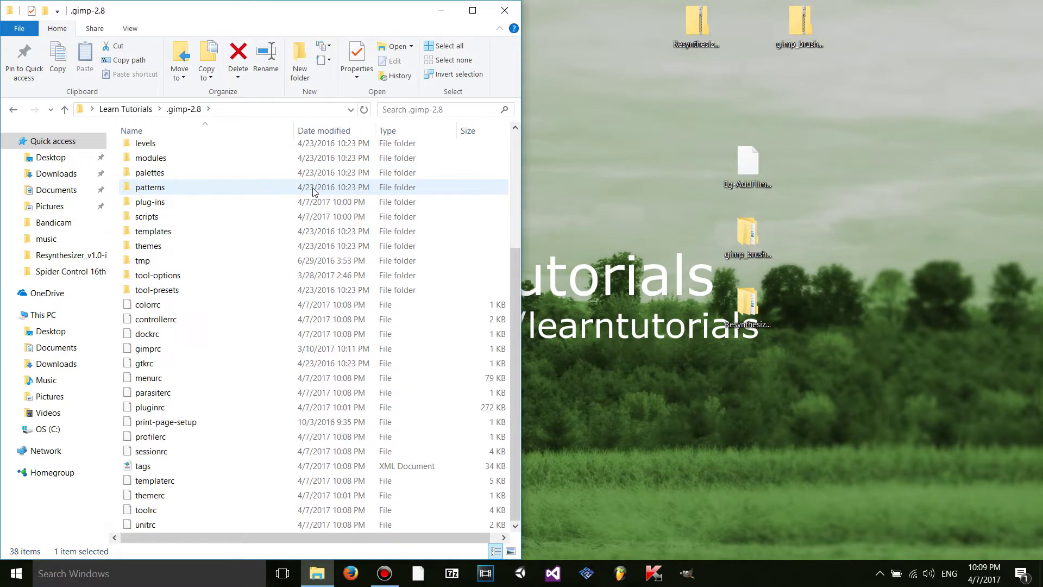
scroll(305, 193, up, 4)
click(229, 195)
click(202, 179)
click(202, 165)
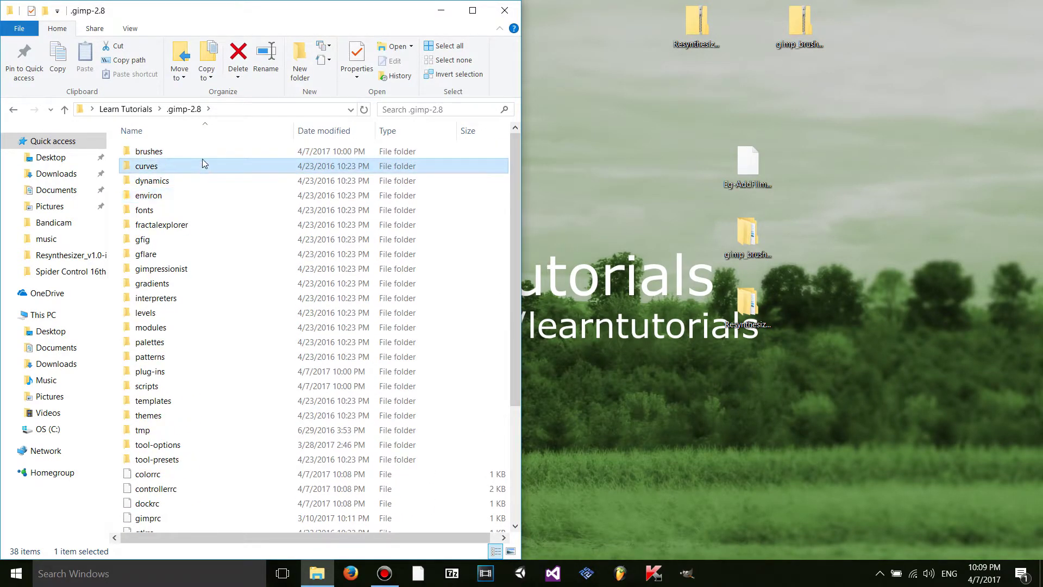
click(202, 153)
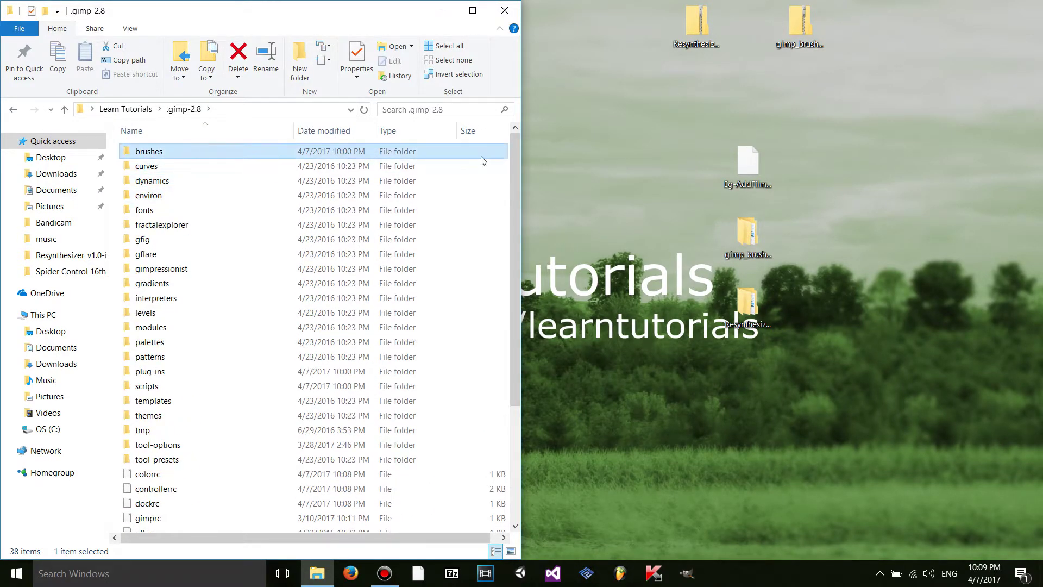
double_click(240, 154)
Step: Return to .gimp-2.8 and open its empty scripts folder
click(13, 109)
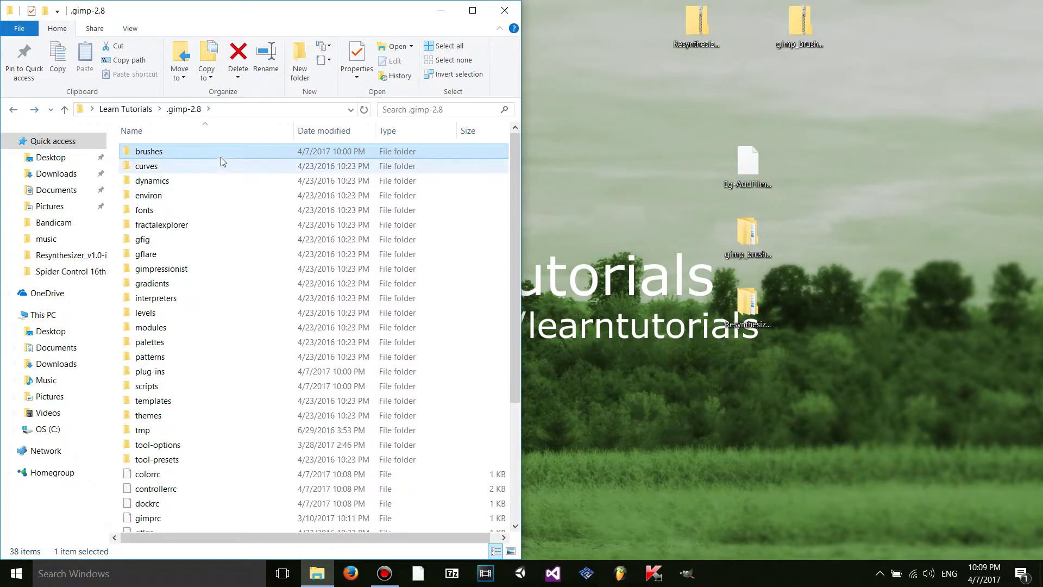
click(155, 371)
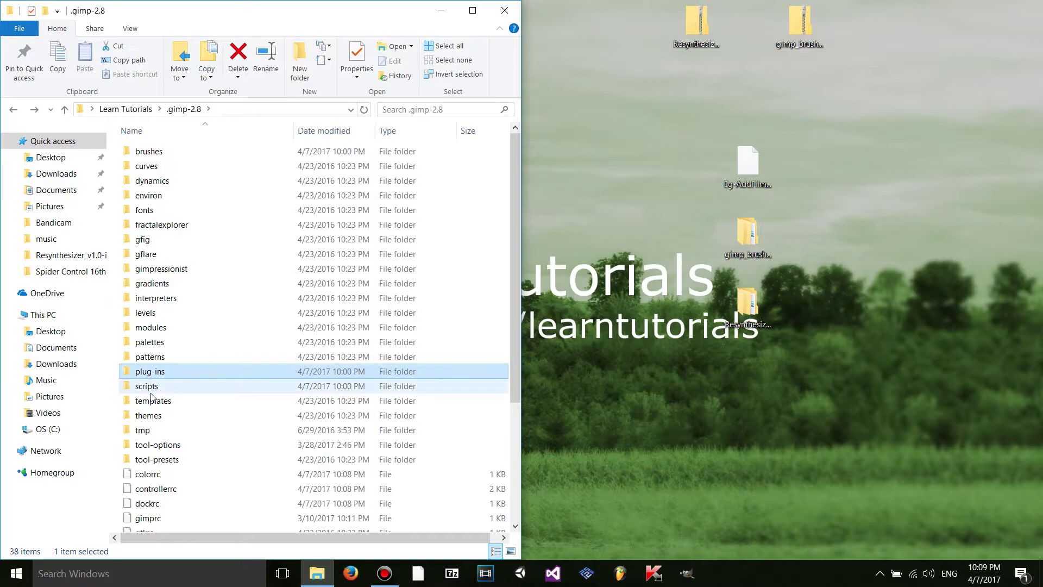
double_click(155, 386)
key(BackSpace)
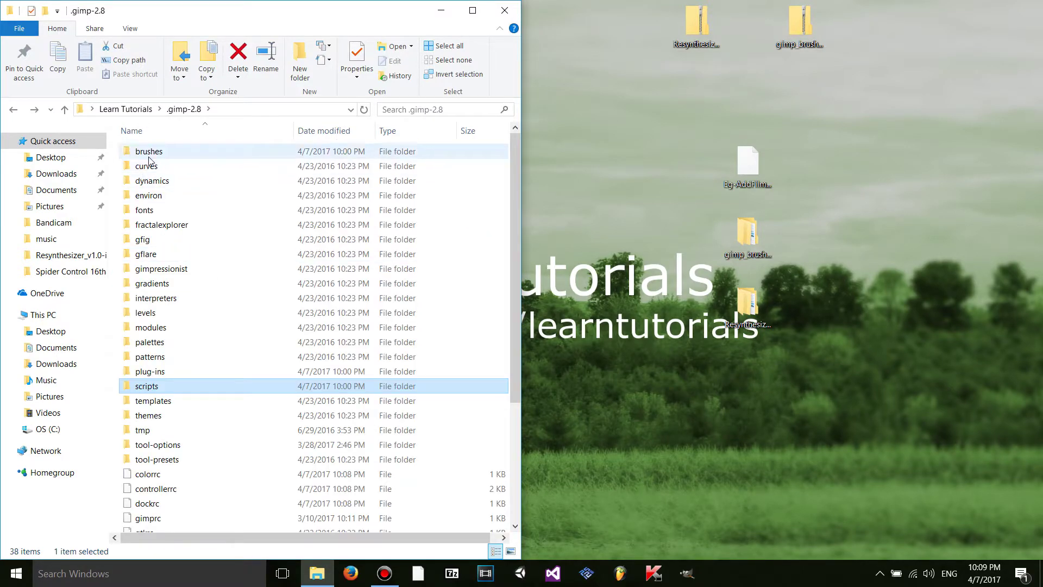
double_click(149, 155)
click(13, 109)
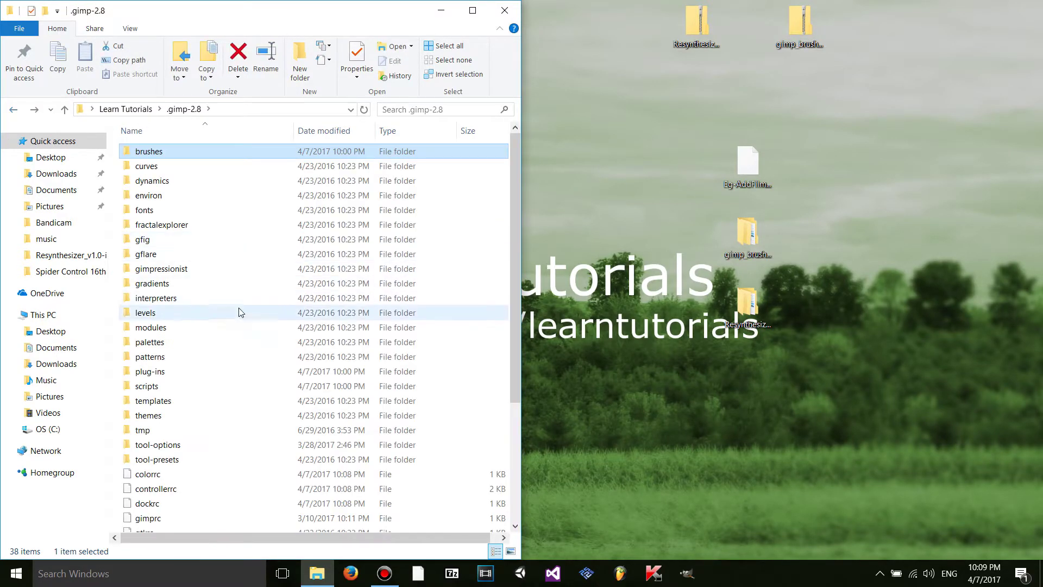
double_click(174, 385)
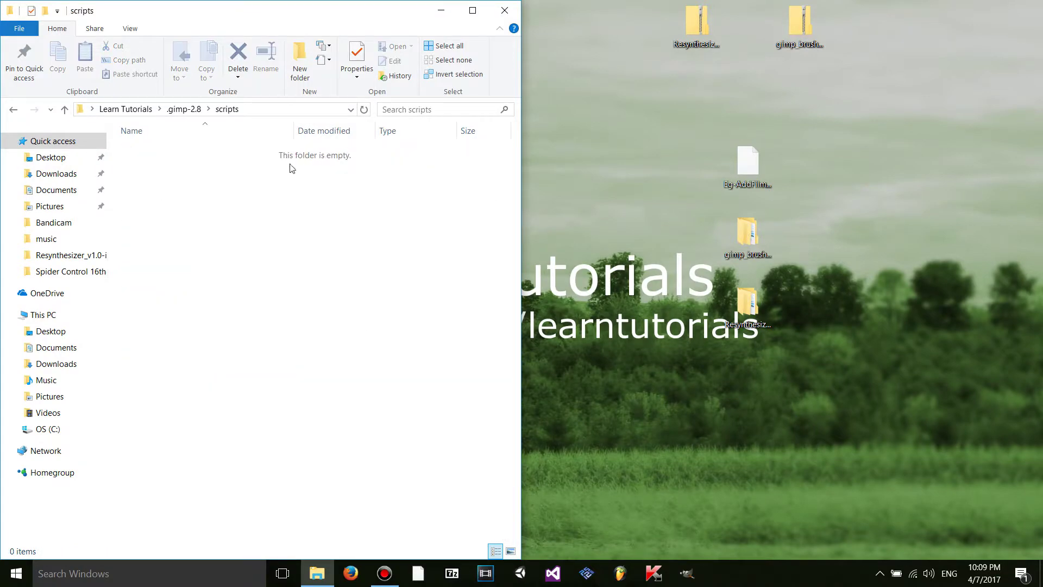
Step: Drag Eg-AddFilmGrain.scm from the desktop into the .gimp-2.8 scripts folder
click(747, 163)
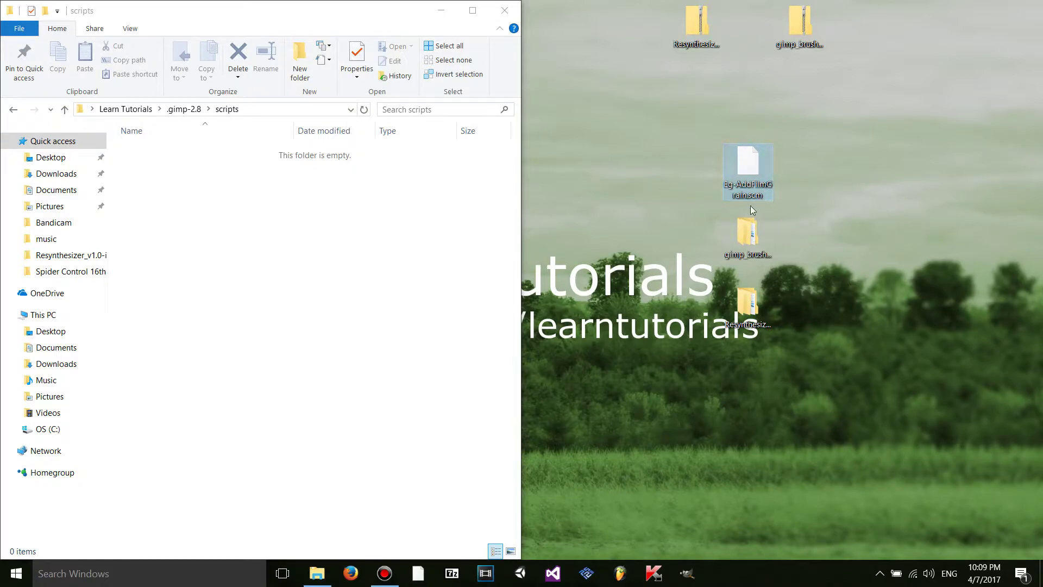
drag(750, 178, 261, 180)
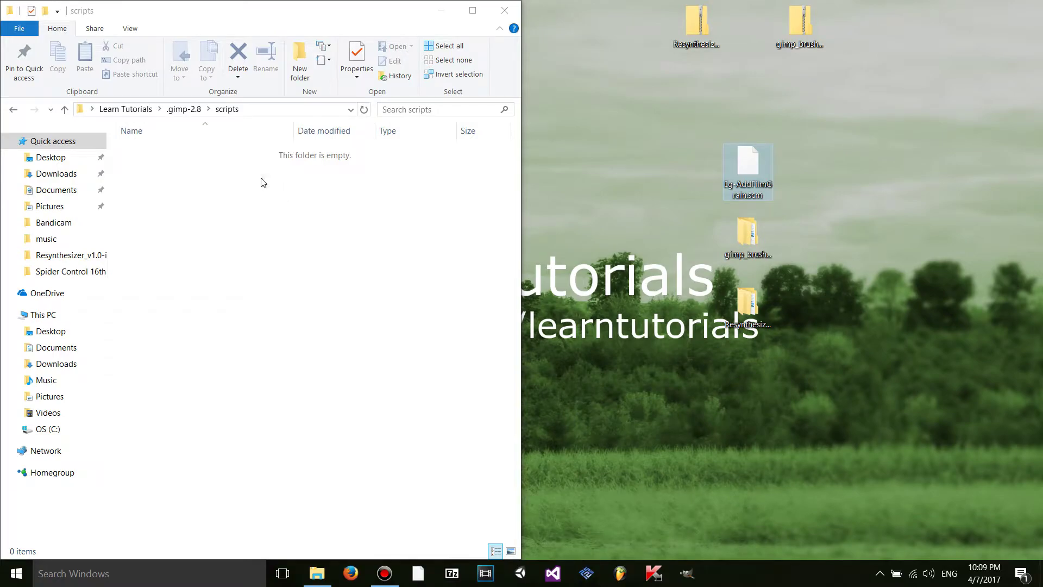
click(14, 111)
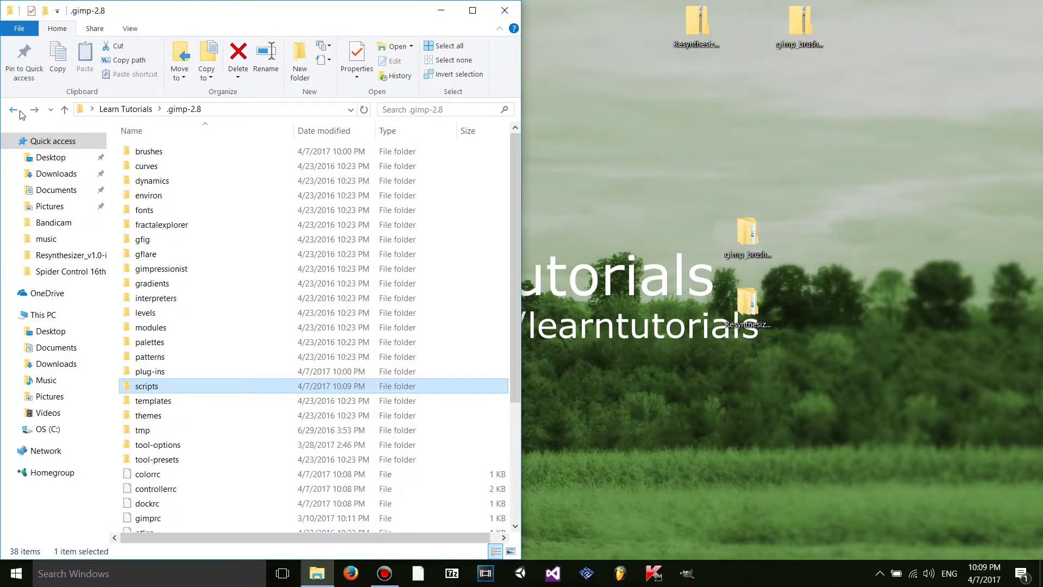
double_click(158, 373)
Step: Open the downloaded Resynthesizer_v1.0-i686 folder in a window snapped to the right
drag(760, 296, 680, 222)
double_click(709, 237)
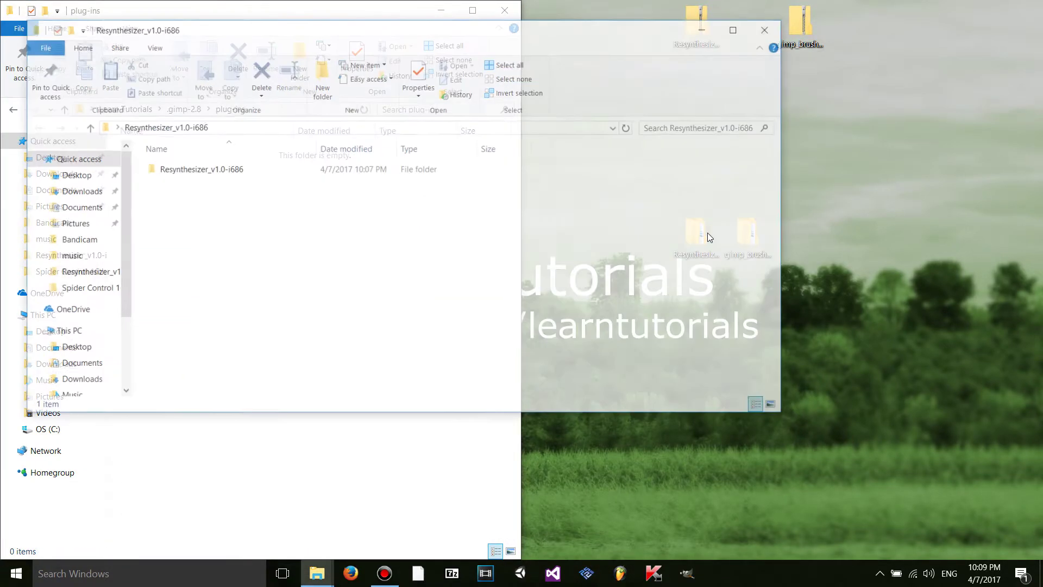
double_click(220, 170)
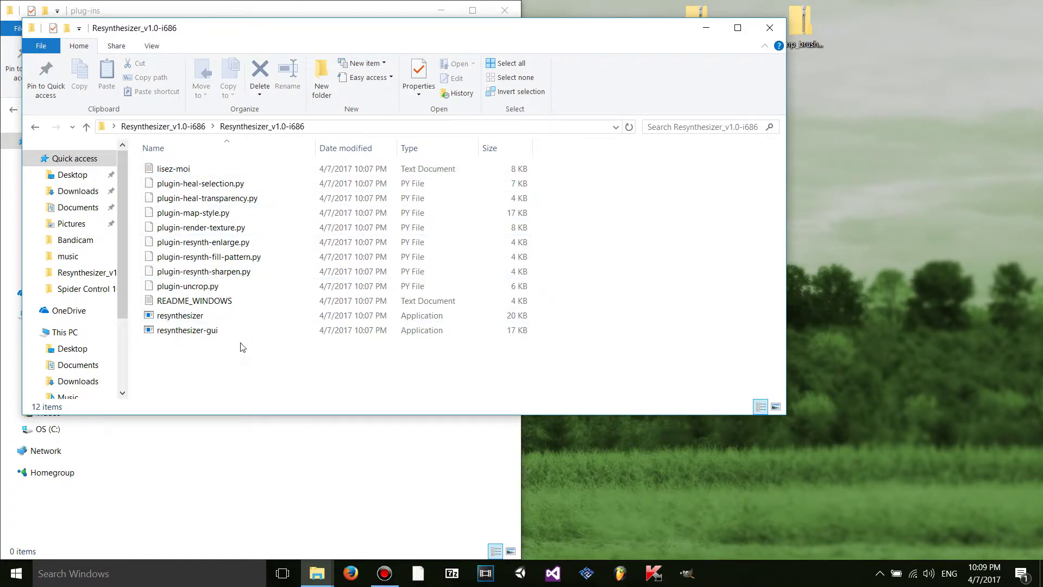
drag(384, 28, 1040, 33)
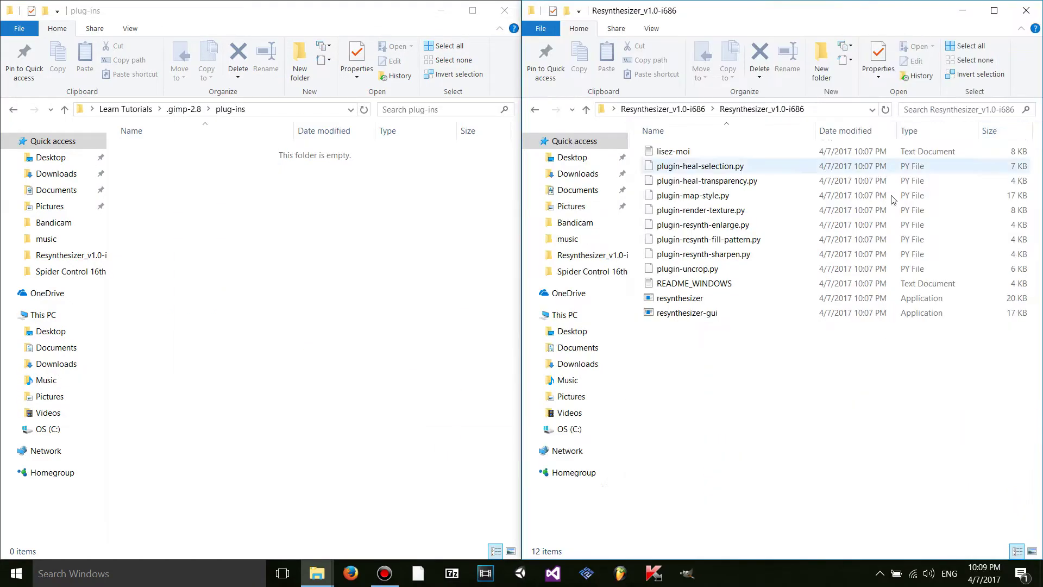
Step: Drag resynthesizer and resynthesizer-gui into plug-ins and close the Resynthesizer window
click(749, 298)
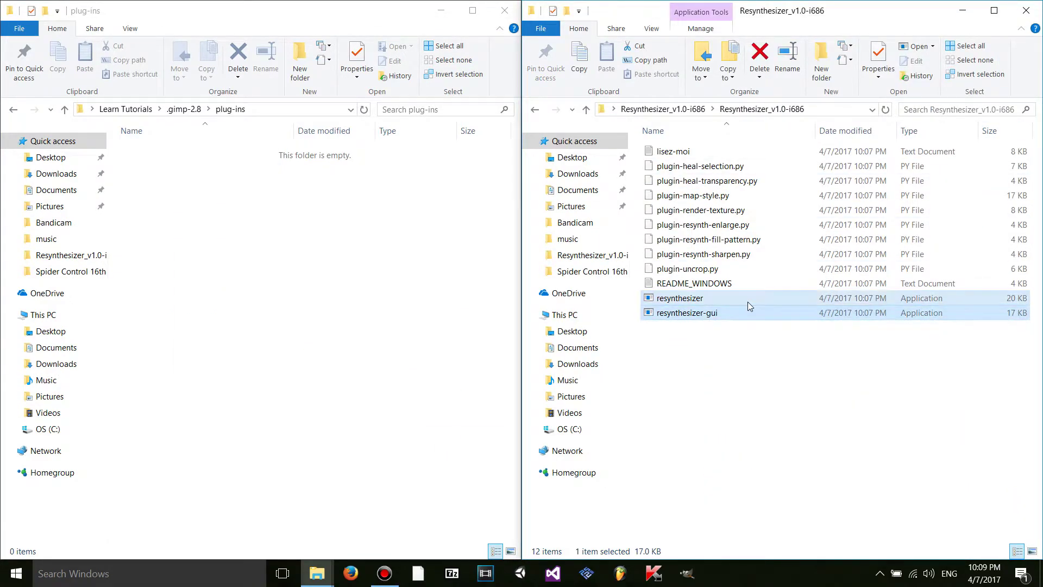
drag(738, 352, 320, 273)
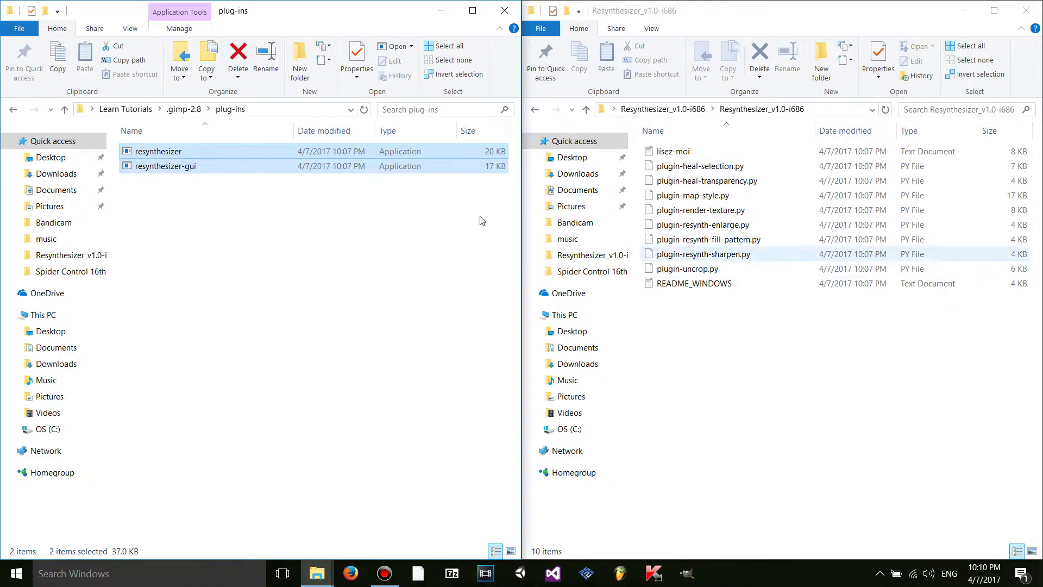
click(1026, 10)
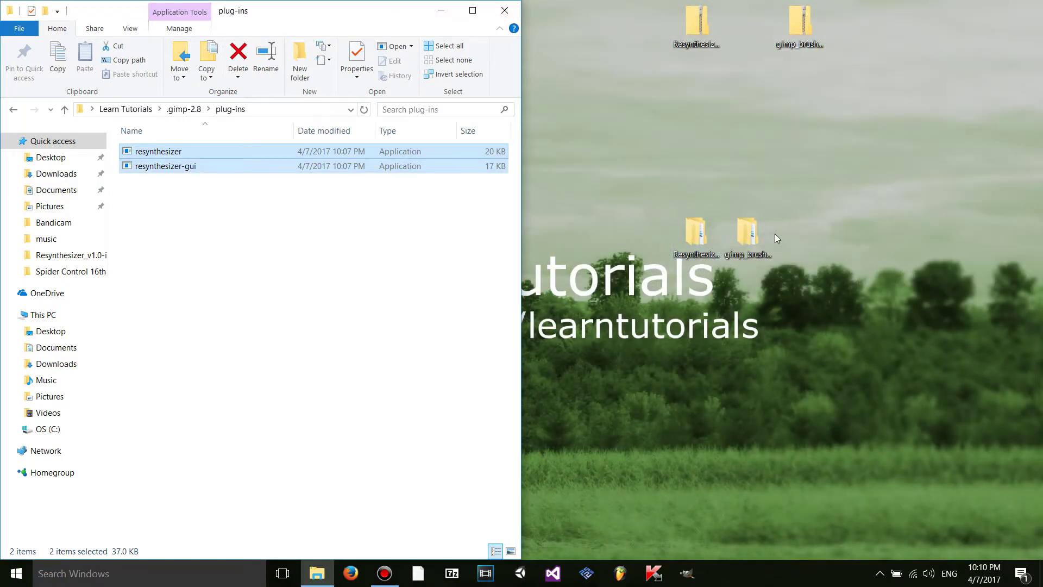
click(701, 238)
drag(700, 238, 597, 36)
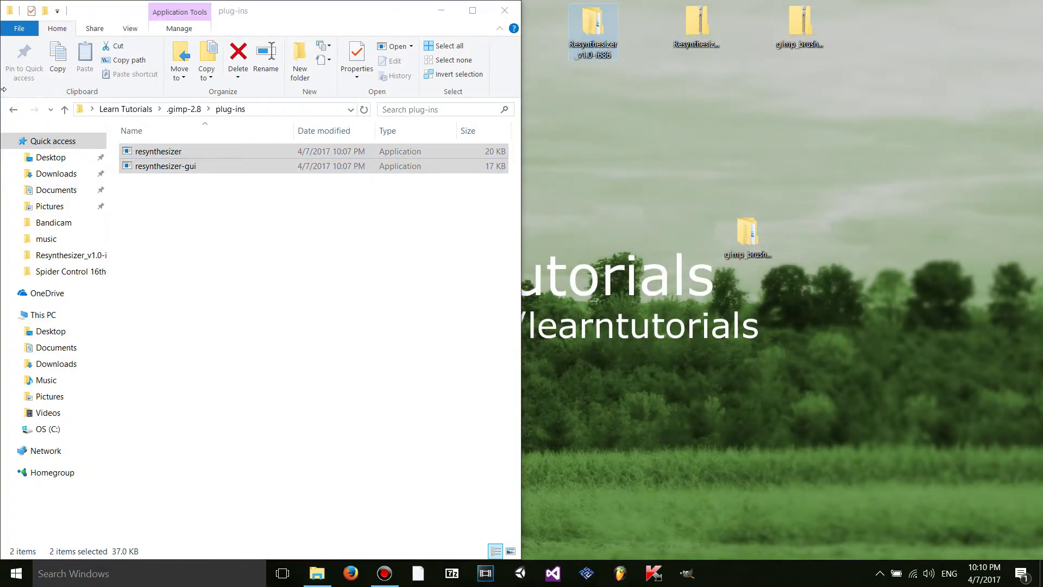
click(15, 110)
Step: Open .gimp-2.8\brushes beside the downloaded Brushes (2) folder snapped right
double_click(182, 150)
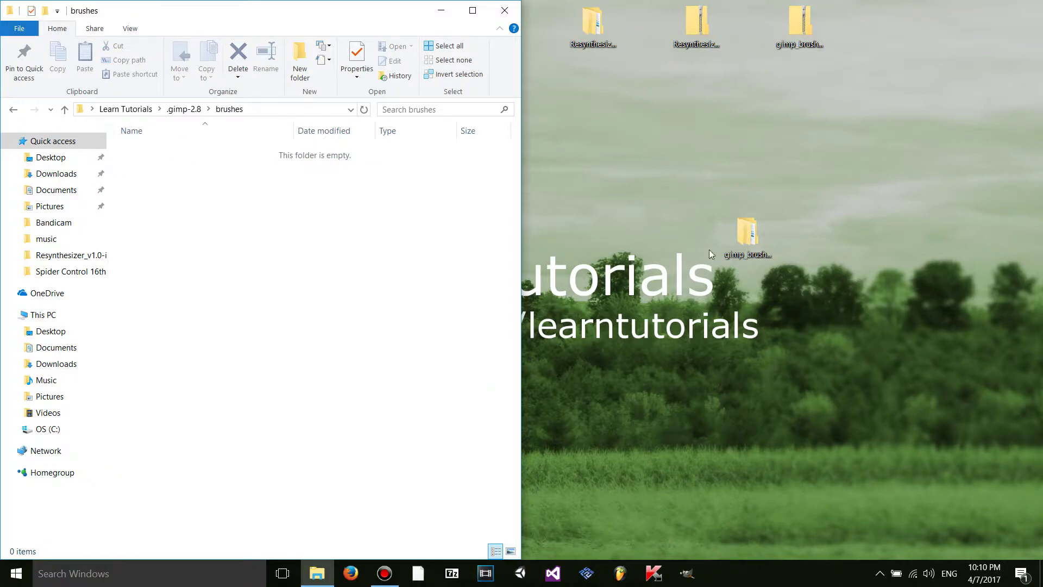
double_click(761, 237)
drag(446, 26, 1040, 155)
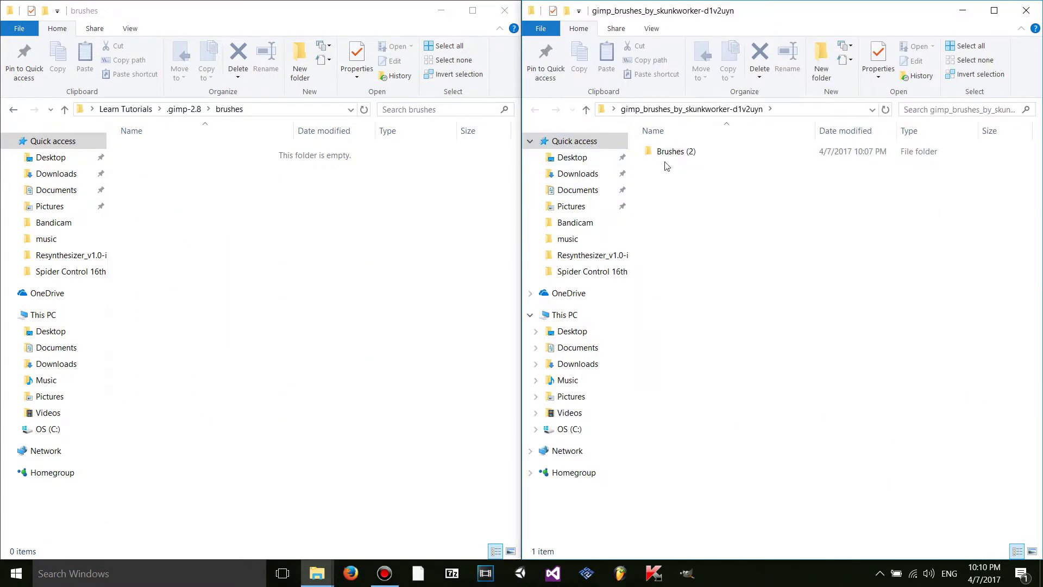
double_click(686, 151)
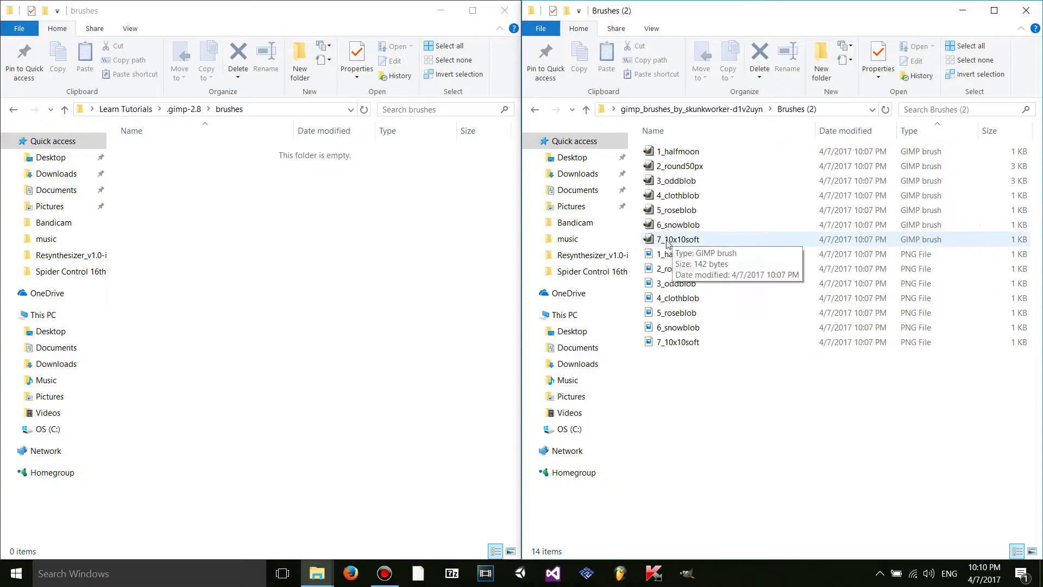
Step: Move the seven .gbr files, 1_halfmoon through 7_10x10soft, into .gimp-2.8\brushes
mouse_move(638, 245)
mouse_down()
mouse_move(707, 215)
mouse_move(686, 151)
mouse_move(639, 244)
mouse_up()
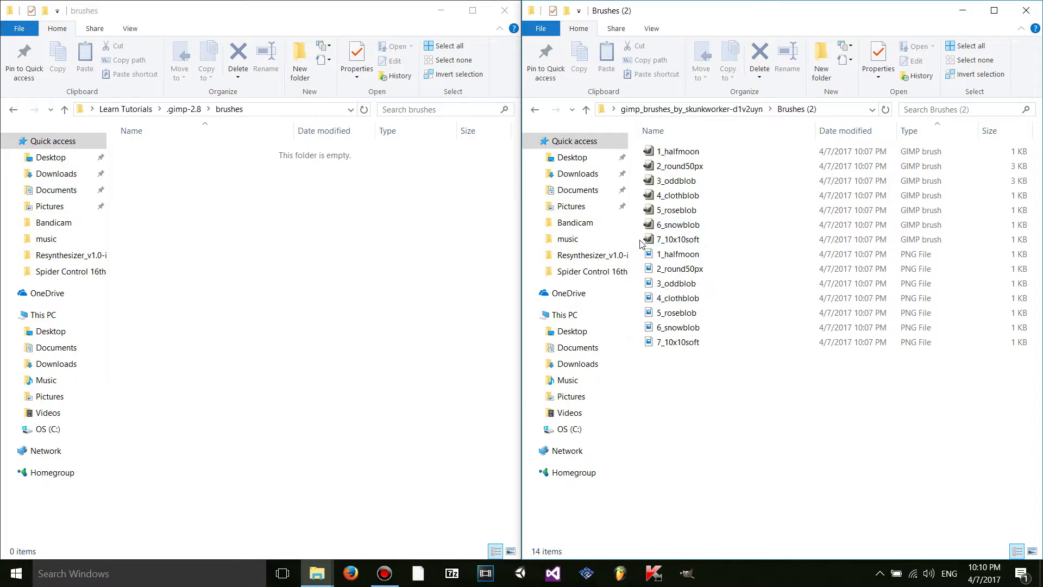
mouse_move(706, 241)
mouse_down()
mouse_move(639, 152)
mouse_move(702, 186)
mouse_move(693, 246)
mouse_move(726, 149)
mouse_move(289, 208)
mouse_up()
click(685, 253)
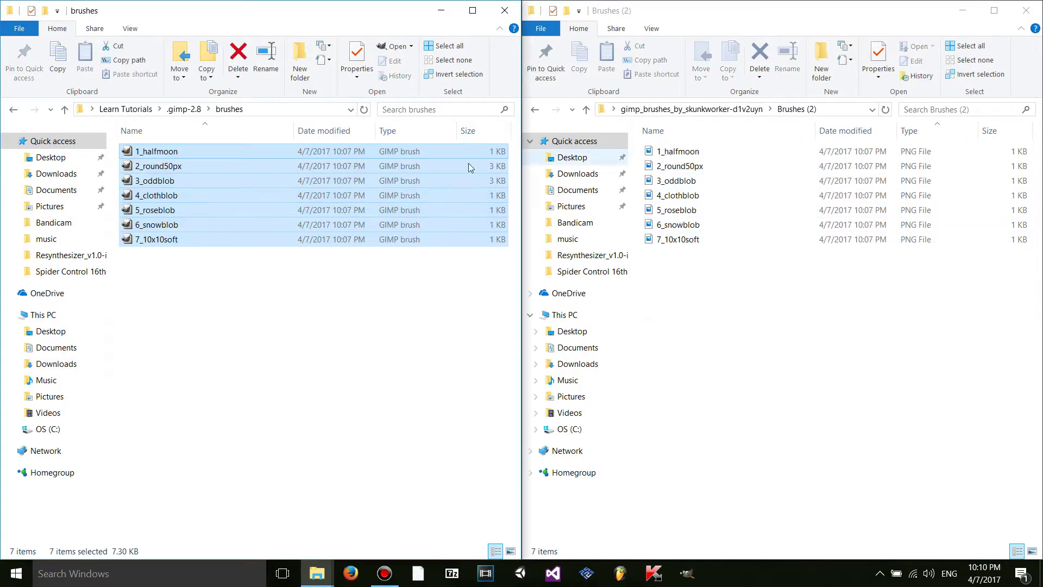
click(186, 282)
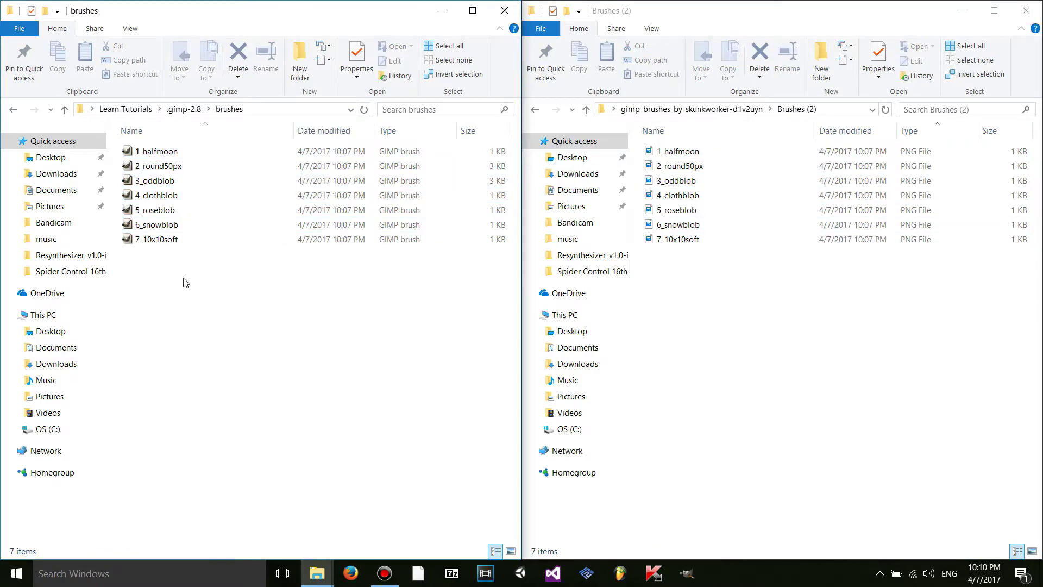
Step: Check that the .gimp-2.8 fonts and patterns folders are empty, then close both Explorer windows
click(13, 109)
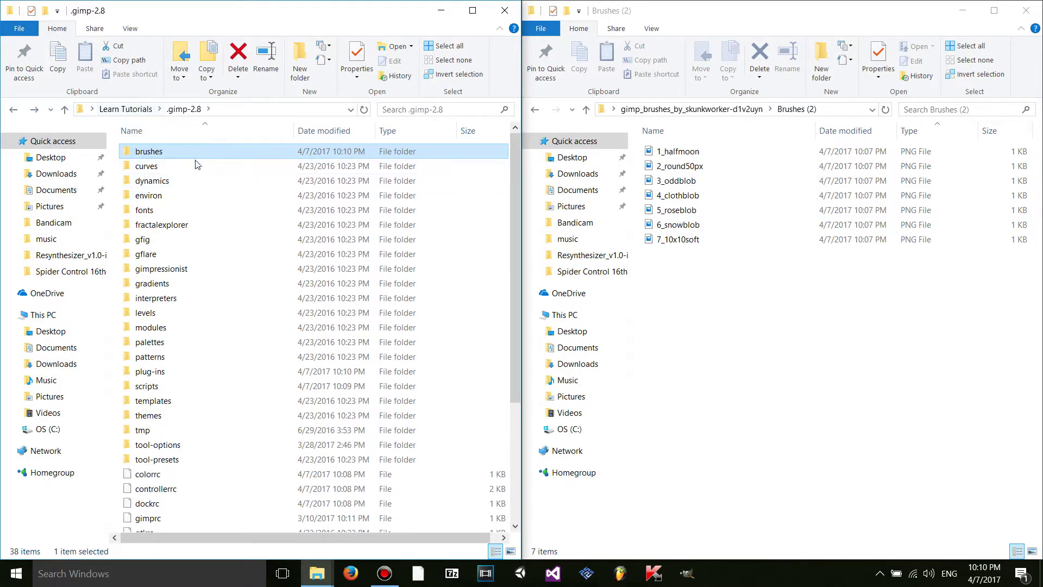
click(153, 214)
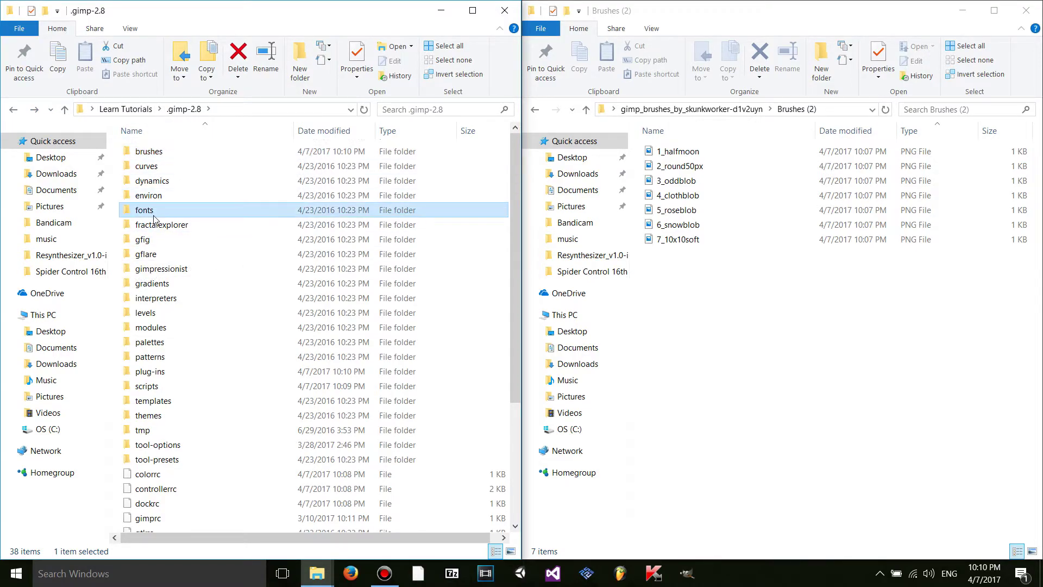
double_click(154, 219)
click(535, 110)
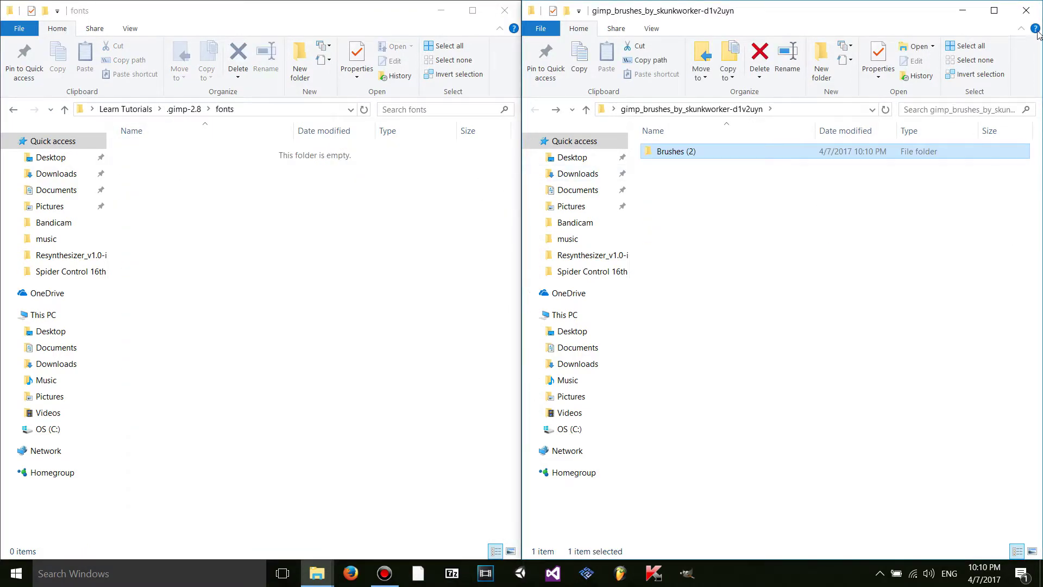
click(1026, 10)
click(473, 11)
key(BackSpace)
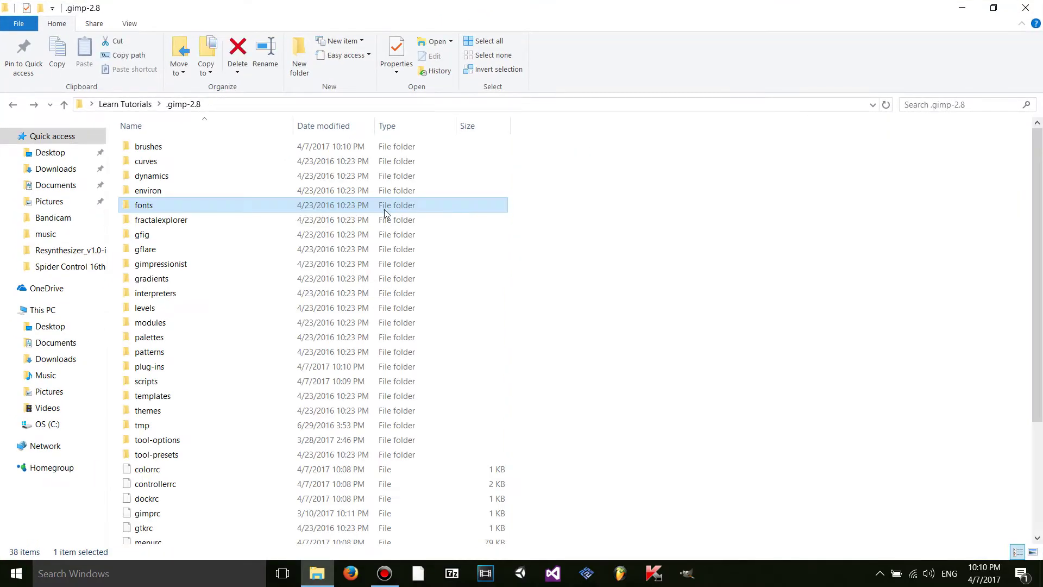
double_click(157, 352)
key(BackSpace)
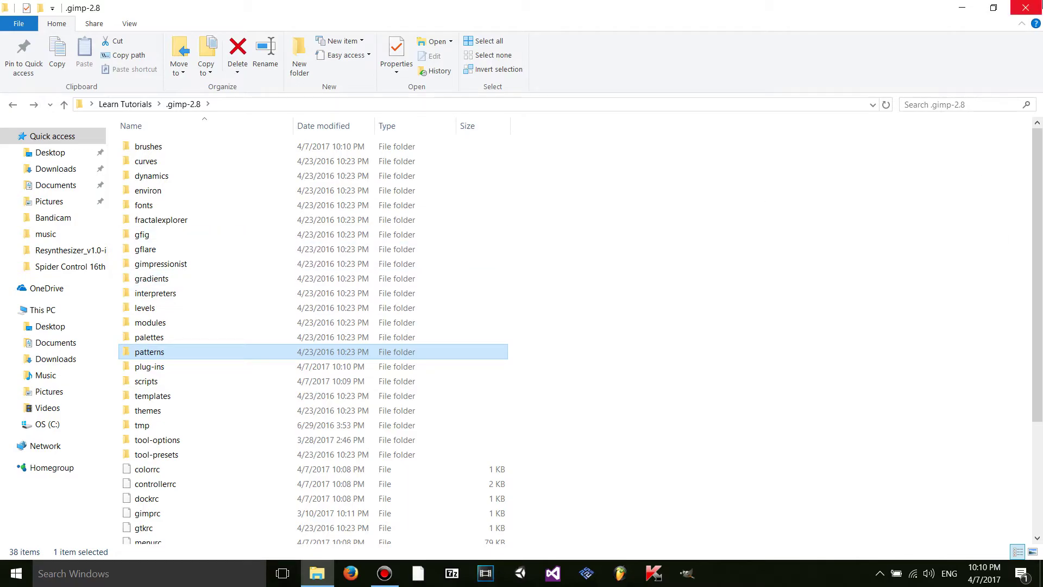
click(1025, 8)
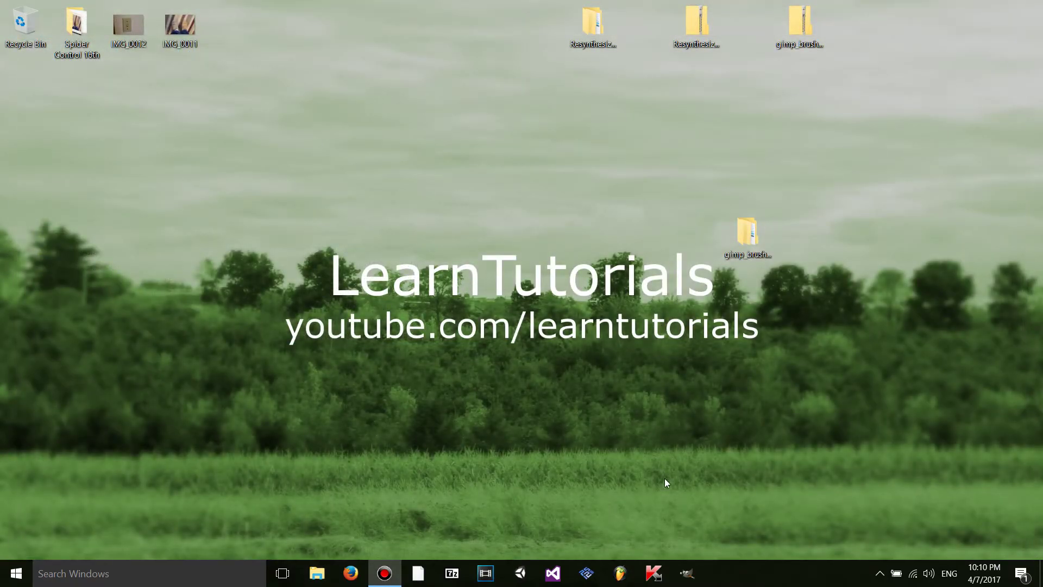
Step: Reopen GIMP on IMG_0012.JPG and set the Paintbrush to the SW Halfmoon brush
click(687, 572)
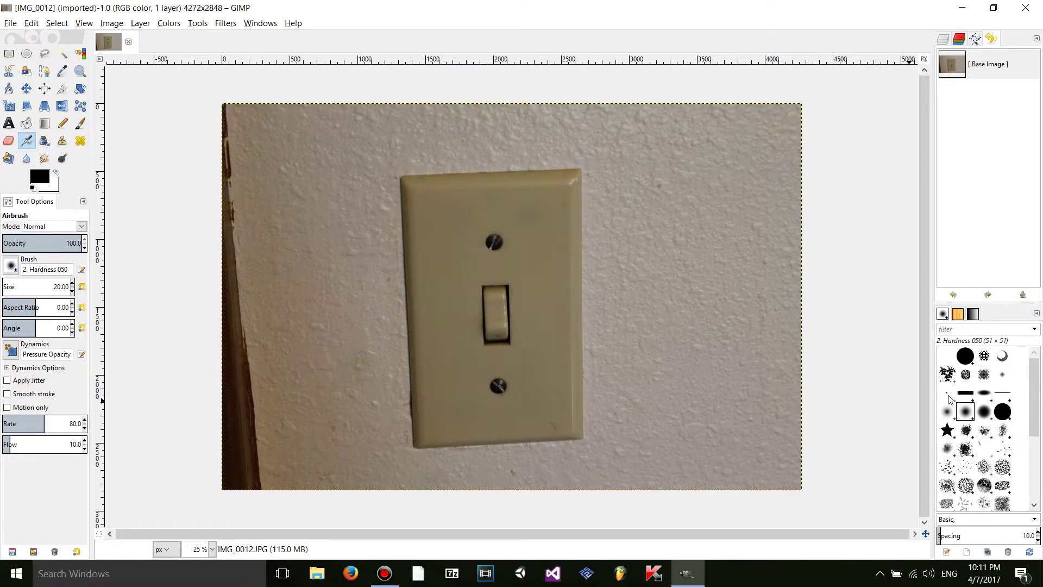
click(1002, 359)
click(985, 357)
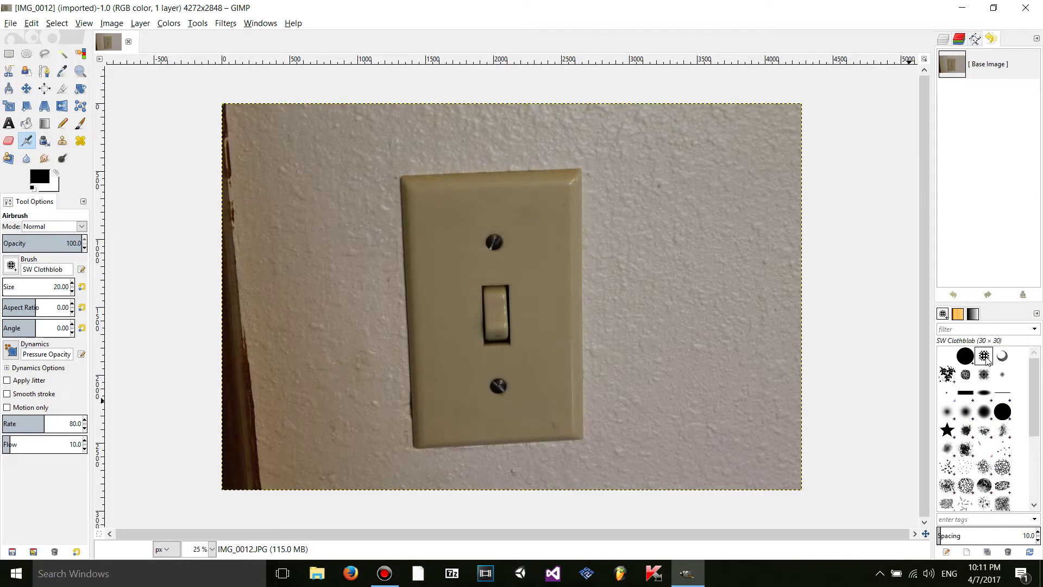
click(946, 357)
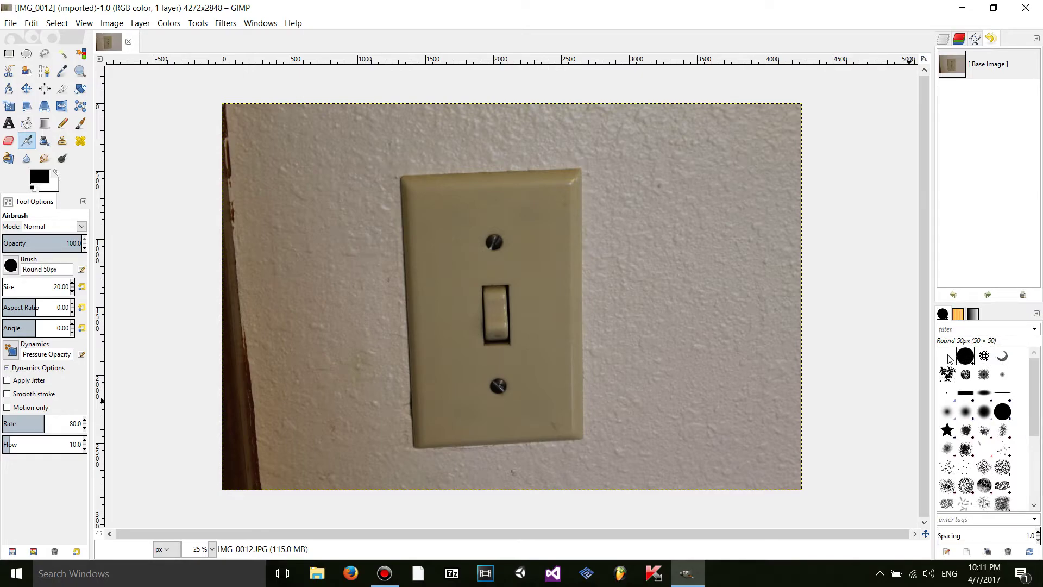
click(1008, 356)
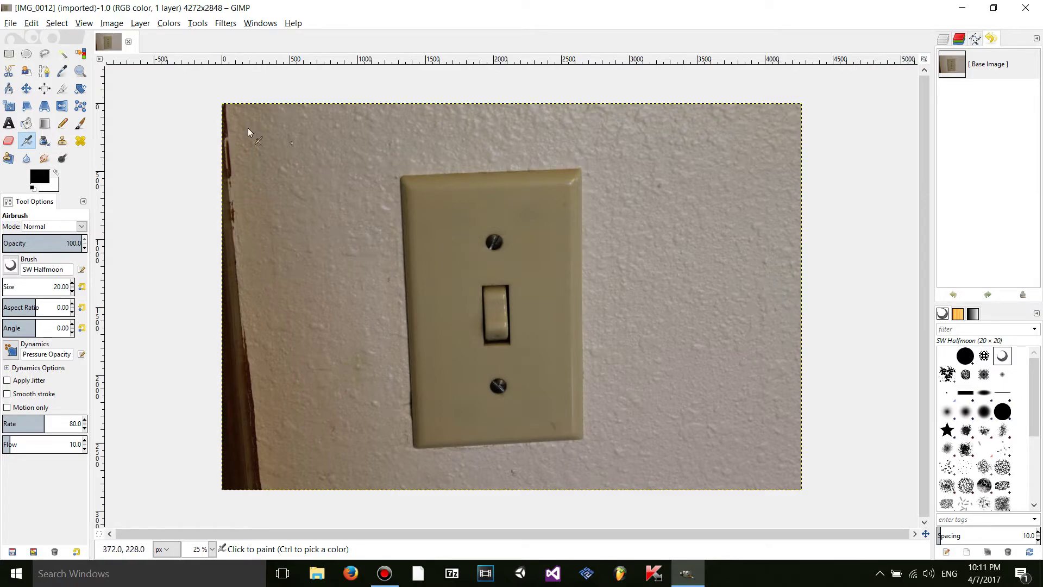
click(80, 123)
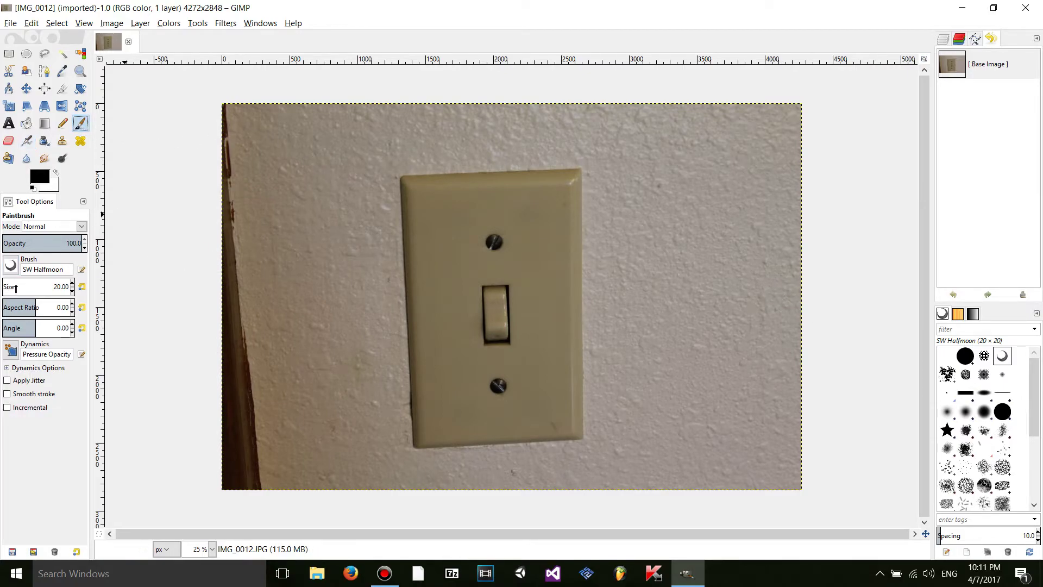
Step: Paint a curved halfmoon stroke over the switch plate and stamp five halfmoon marks around it
mouse_move(499, 256)
mouse_down()
mouse_move(380, 214)
mouse_move(474, 218)
mouse_up()
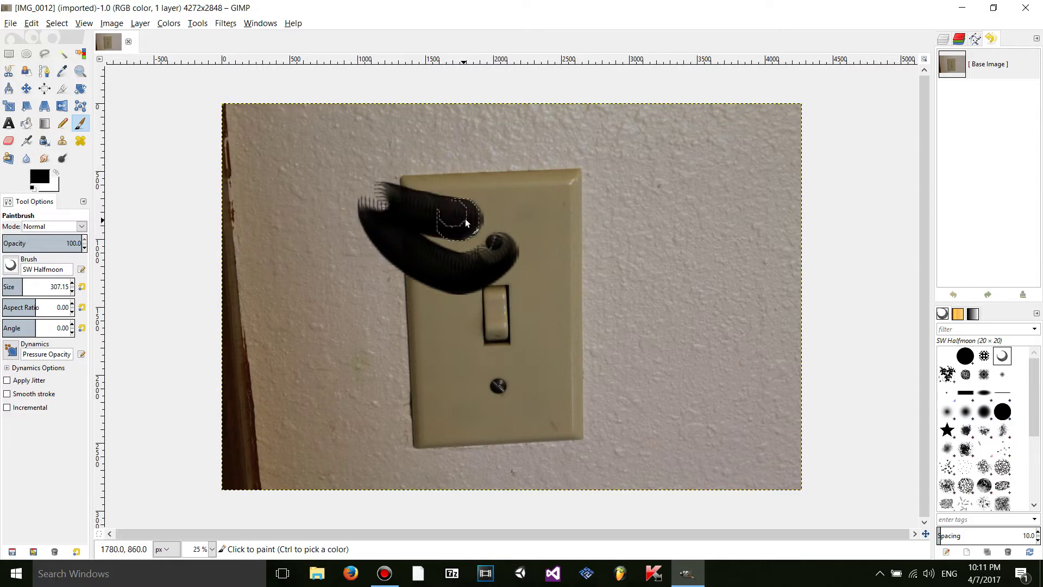
click(605, 185)
click(638, 272)
click(716, 182)
click(712, 307)
click(466, 331)
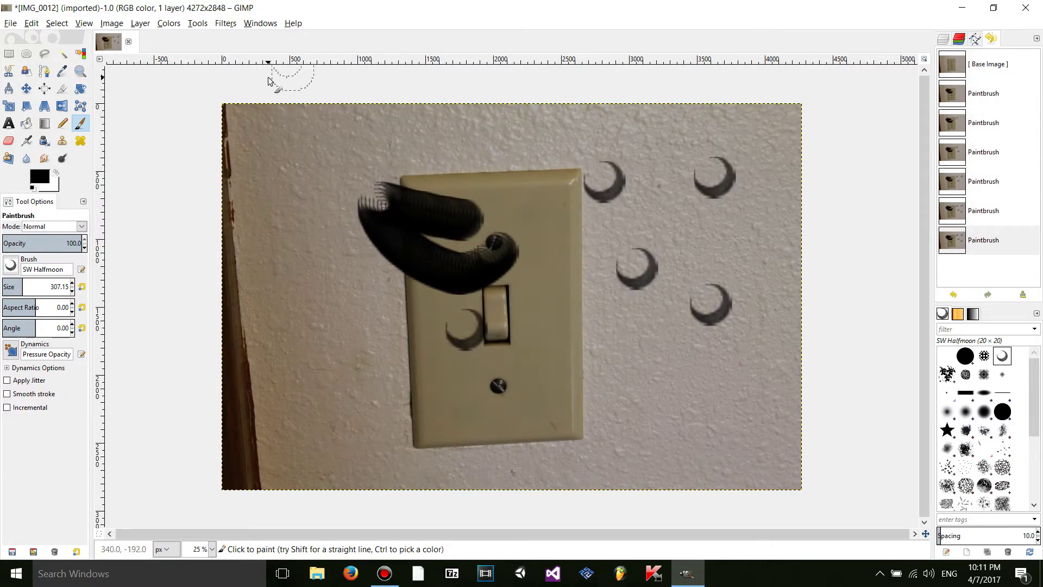
click(225, 24)
mouse_move(288, 212)
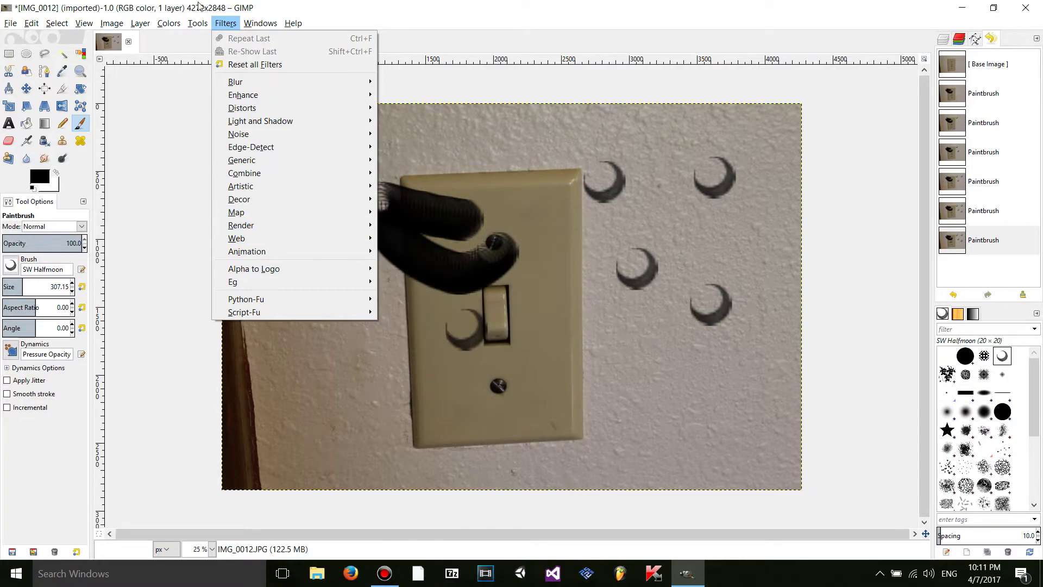
Step: Confirm Resynthesize appears under Filters > Map, cancel it, and stamp a halfmoon on the switch-plate top
click(225, 24)
click(225, 24)
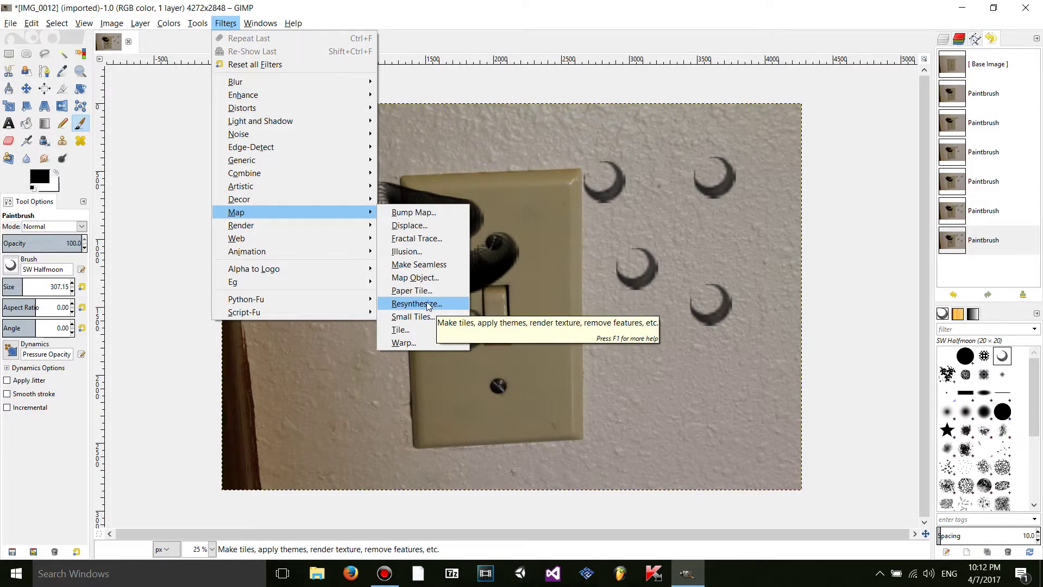
click(423, 304)
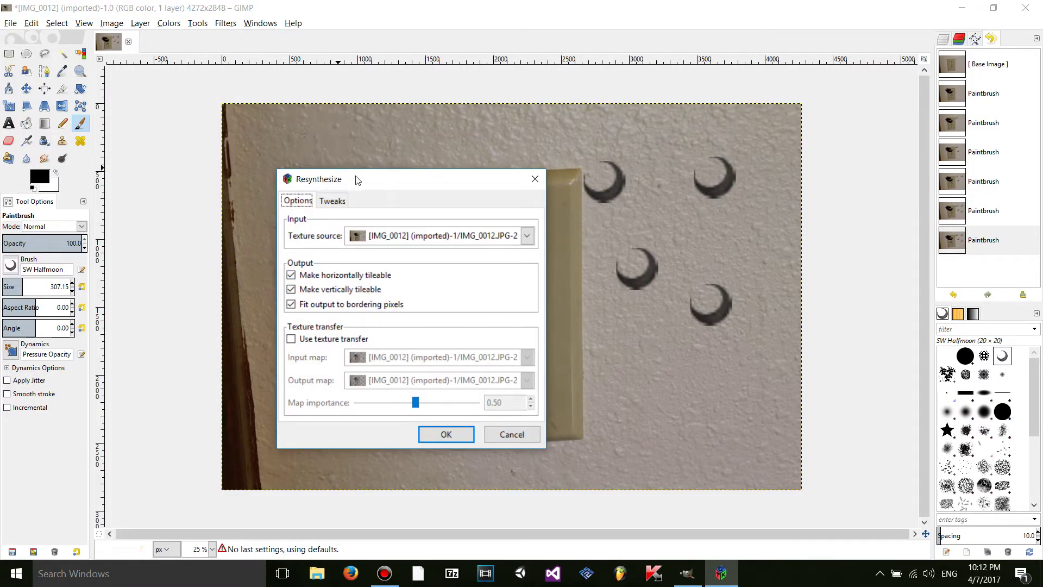
drag(357, 179, 420, 160)
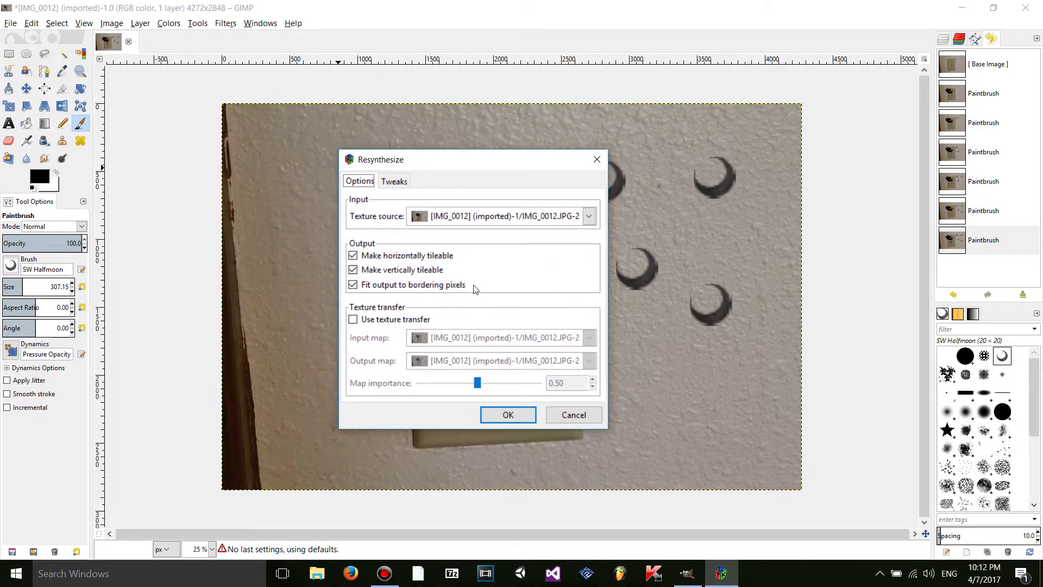
click(563, 417)
click(513, 197)
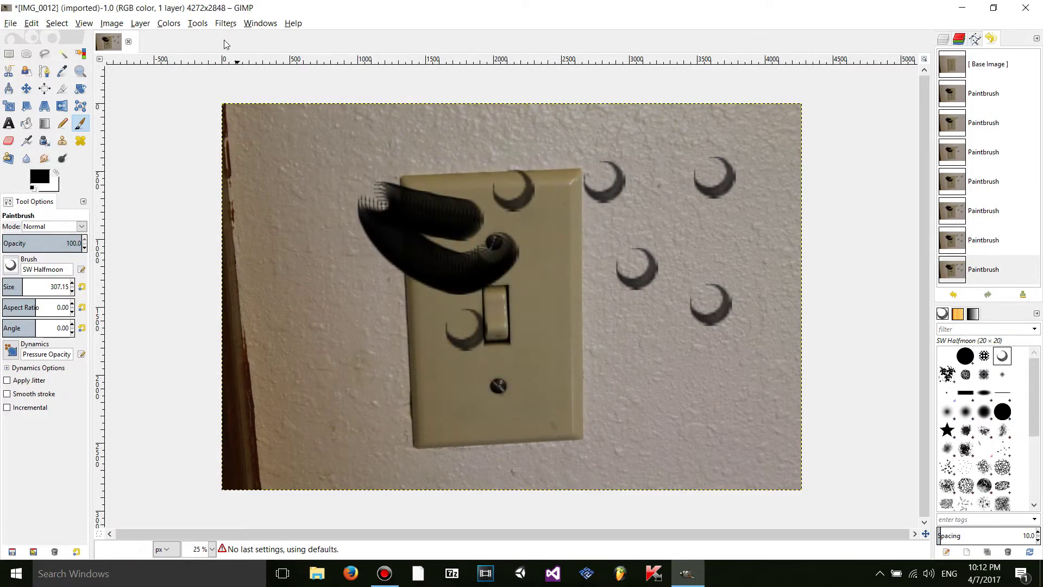
click(225, 24)
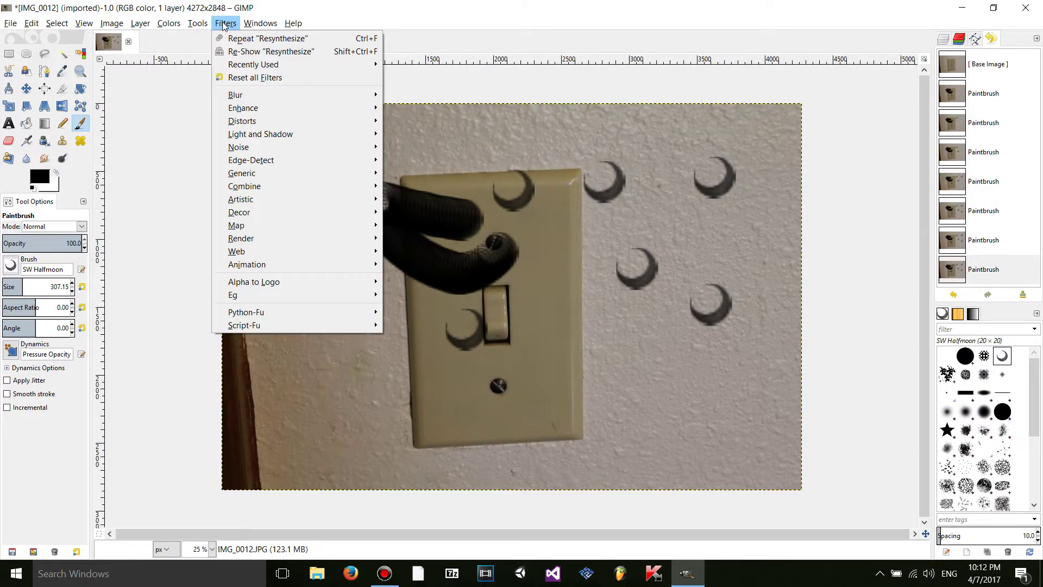
Step: Apply Filters > Eg > Add film grain with its default settings
mouse_move(228, 294)
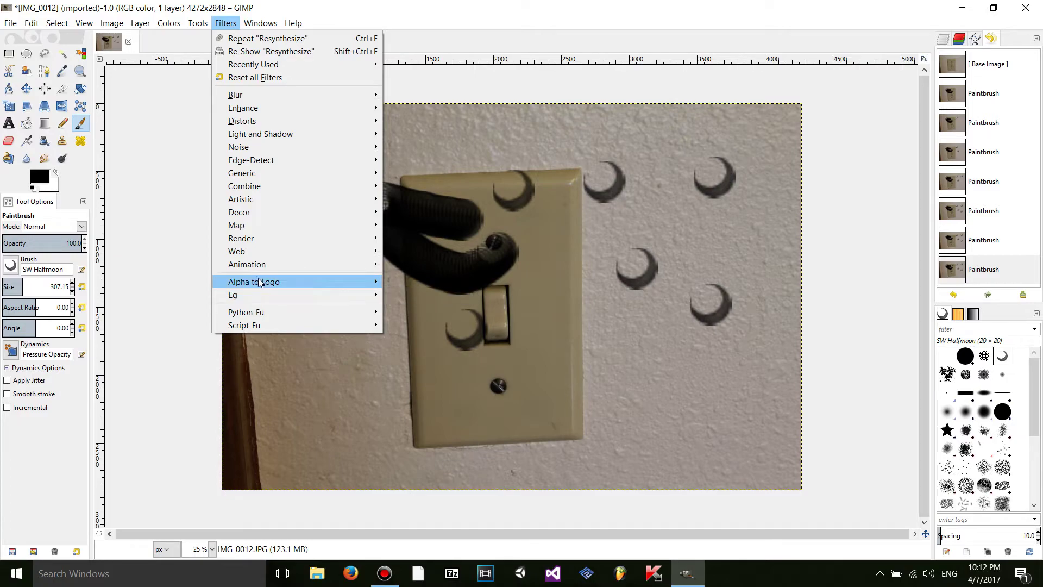
mouse_move(259, 283)
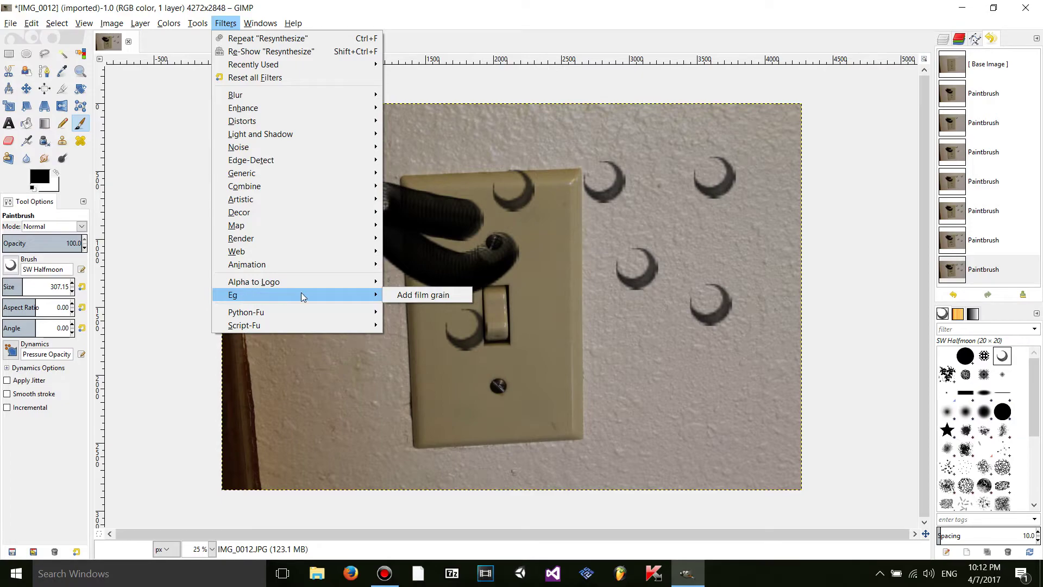
click(425, 295)
click(547, 400)
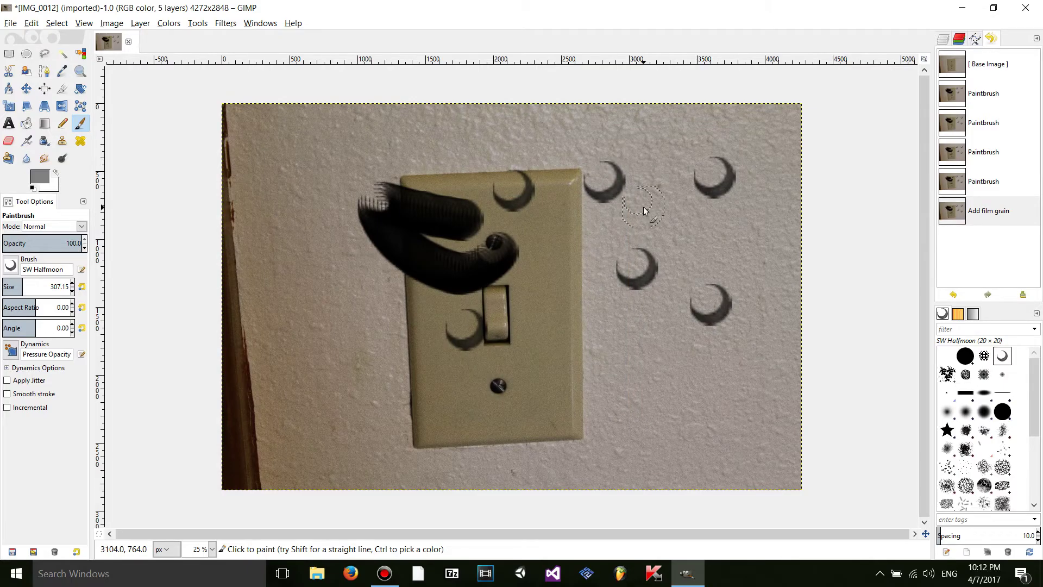
Step: Undo and redo the film grain to compare, add a halfmoon dab, and show the layers
key(ctrl+z)
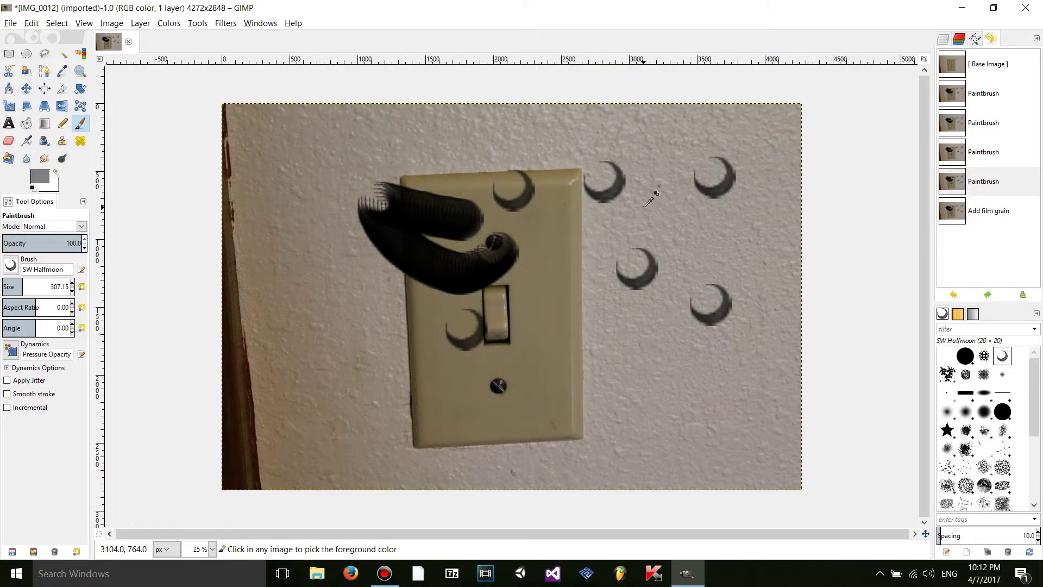
key(ctrl+y)
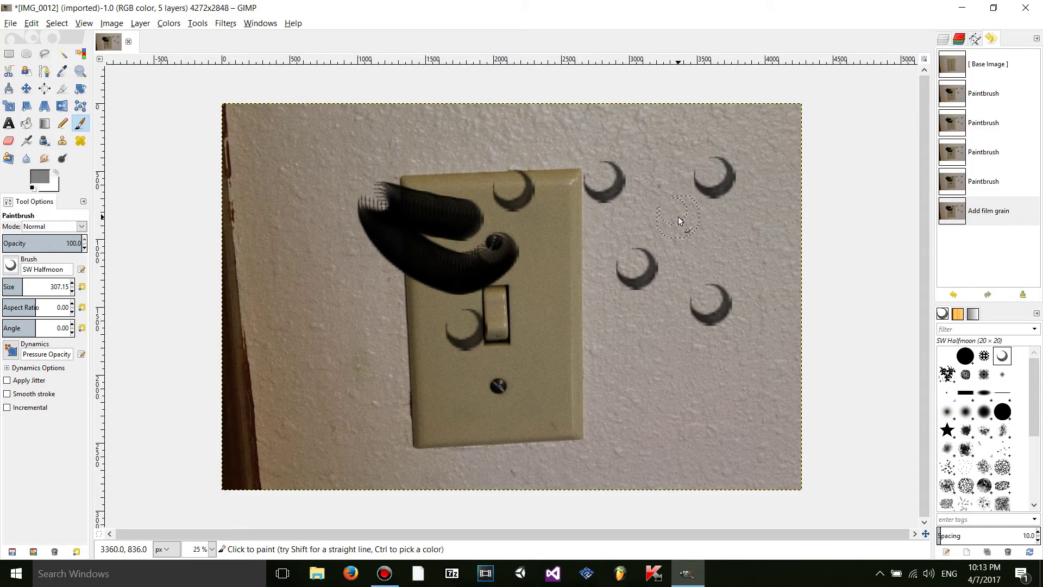
click(460, 218)
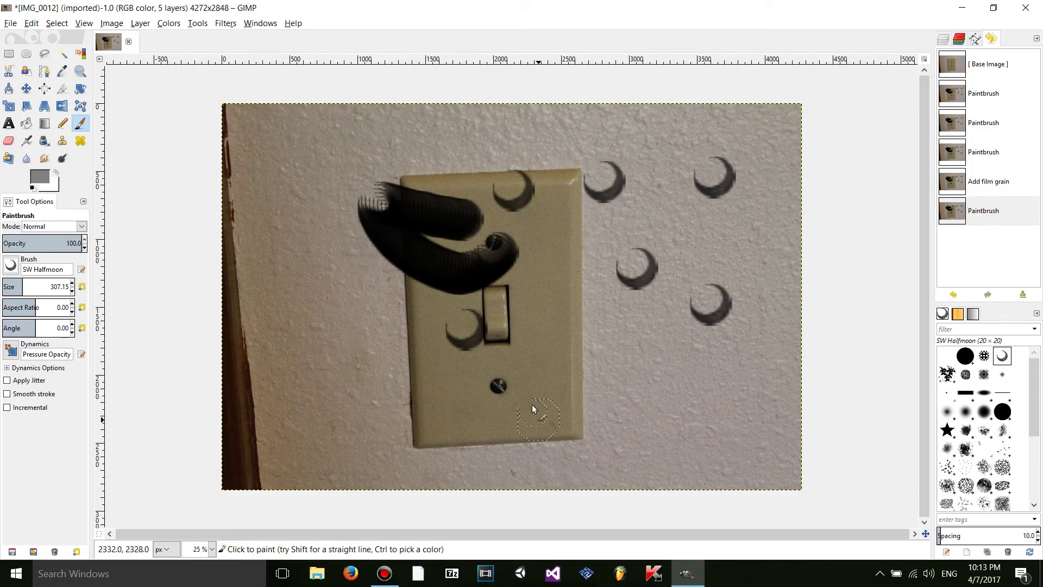
click(944, 41)
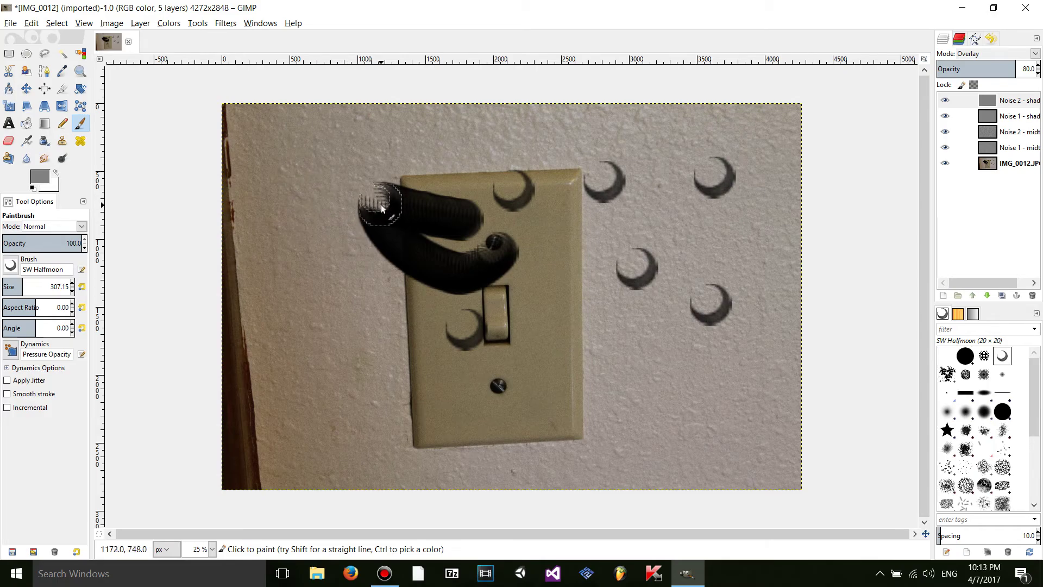
Step: Paint over the curved stroke's lower and upper bands, then browse the Filters menu without applying anything
mouse_move(380, 204)
mouse_down()
mouse_move(385, 236)
mouse_move(461, 268)
mouse_move(487, 266)
mouse_move(399, 223)
mouse_move(449, 220)
mouse_up()
mouse_move(477, 230)
mouse_down()
mouse_move(408, 210)
mouse_move(395, 232)
mouse_move(383, 206)
mouse_move(405, 217)
mouse_move(384, 205)
mouse_move(397, 220)
mouse_move(410, 214)
mouse_up()
click(226, 22)
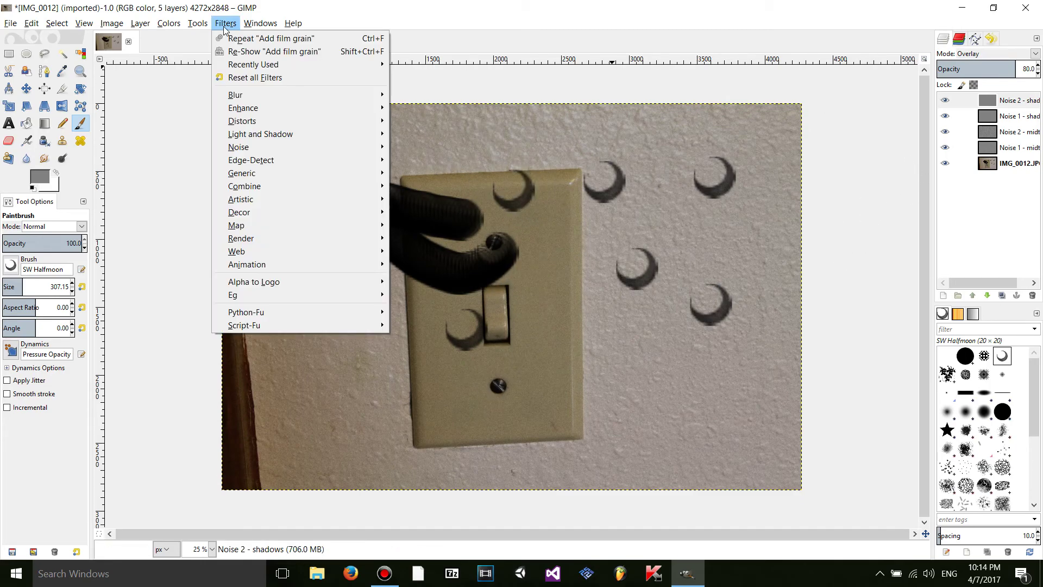
mouse_move(169, 23)
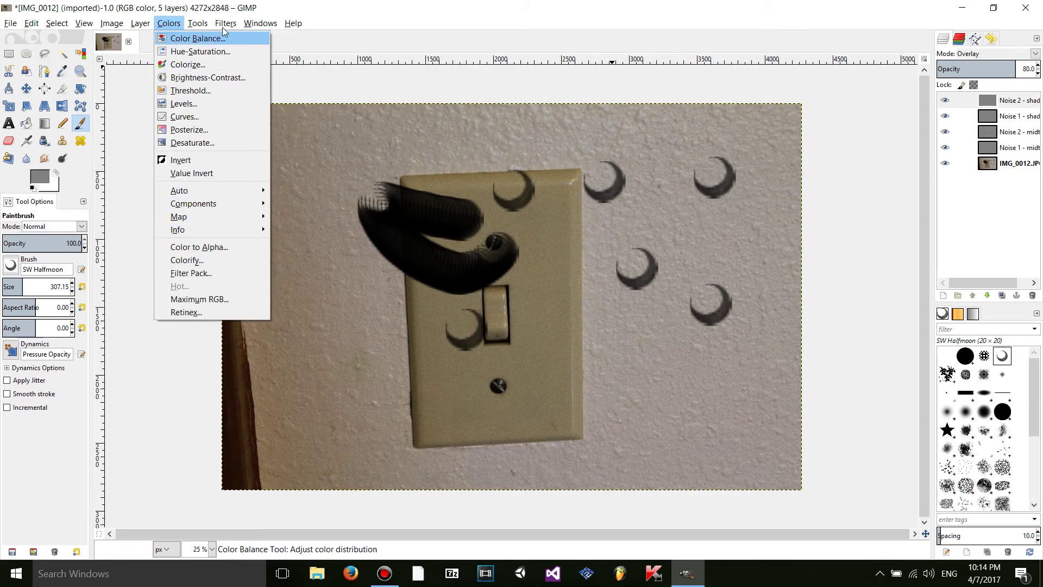
mouse_move(226, 23)
click(534, 213)
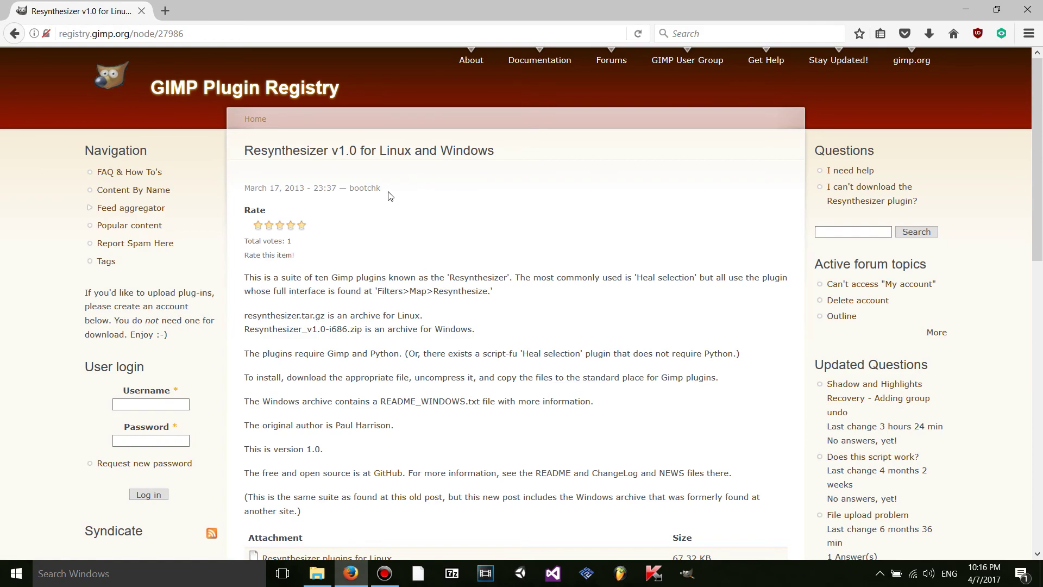
drag(382, 188, 348, 188)
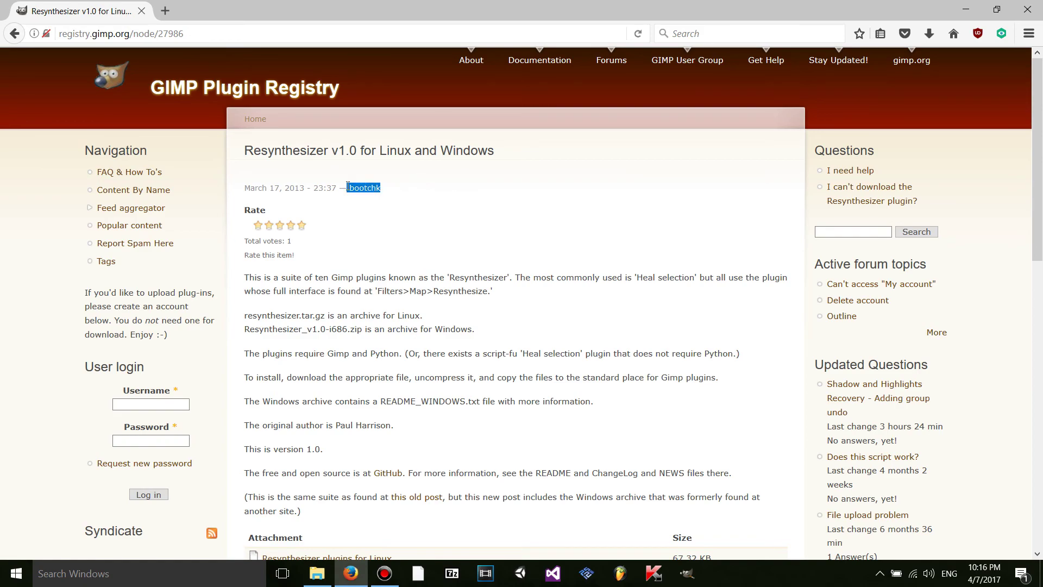
click(430, 194)
mouse_move(326, 152)
mouse_down()
mouse_move(251, 152)
mouse_move(326, 152)
mouse_up()
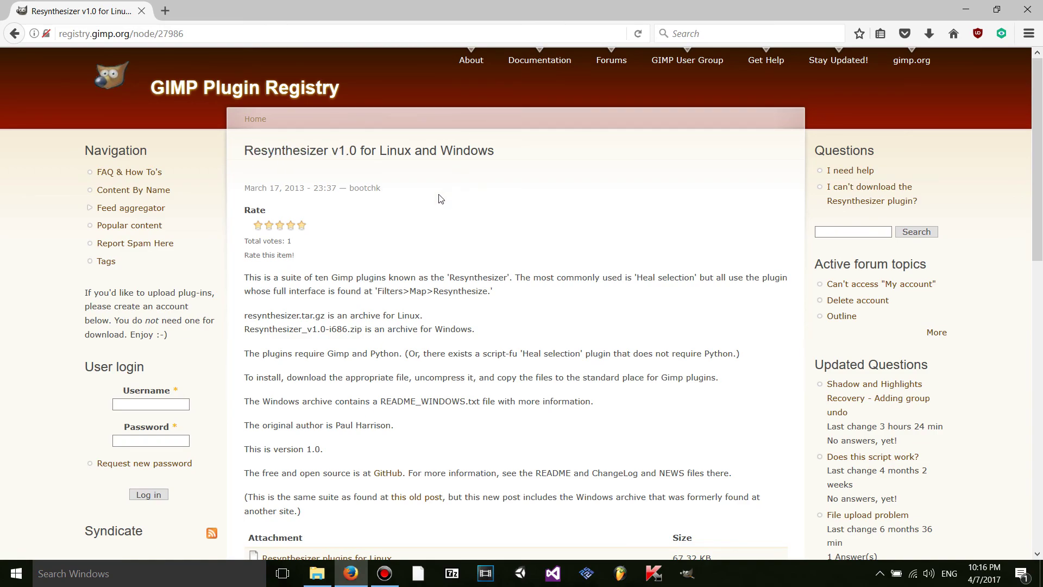